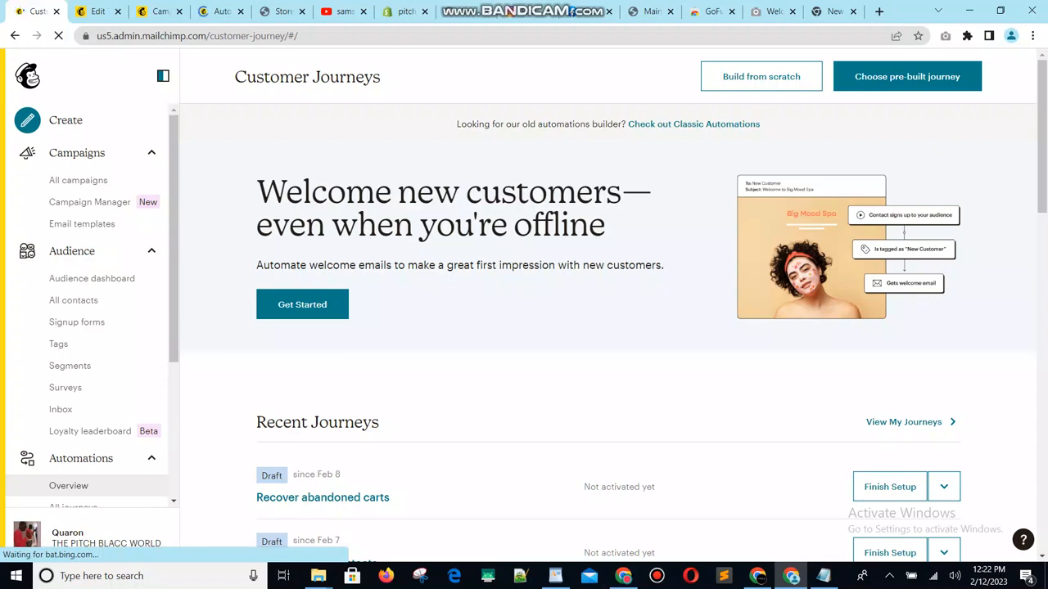
- Load us14.admin.mailchimp.com/customer-journey/#/create-campaign/explore/emailCampaign:custom and open the "Welcome new subscribers" automation in a new browser tab
{"action": "key", "text": "ctrl+l"}
{"action": "type", "text": "https://us14.admin.mailchimp.com/customer-journey/#/create-campaign/explore/emailCampaign:custom"}
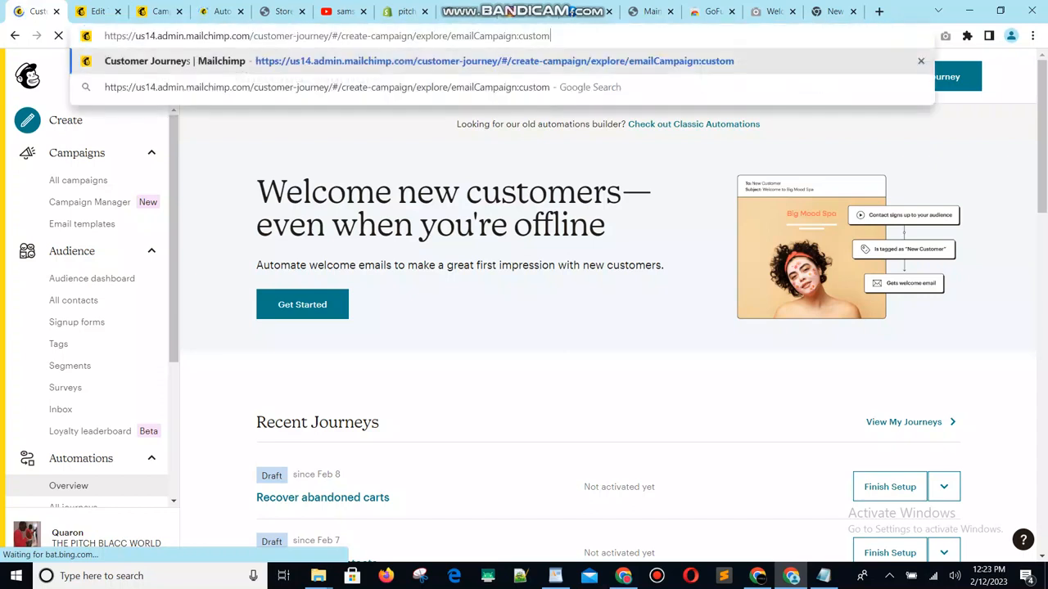
{"action": "key", "text": "Return"}
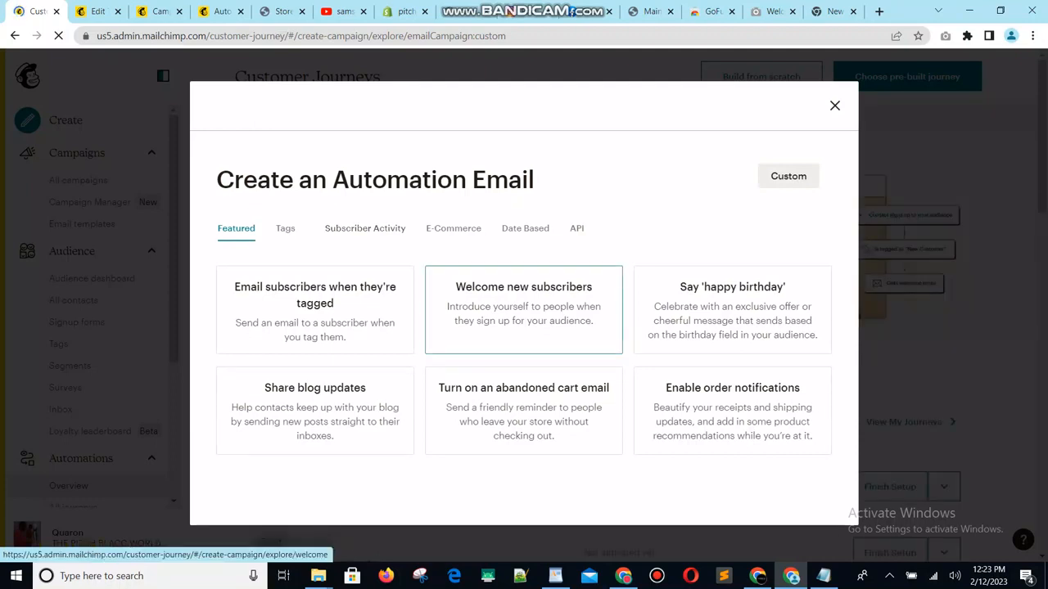
{"action": "right_click", "coordinate": [502, 306]}
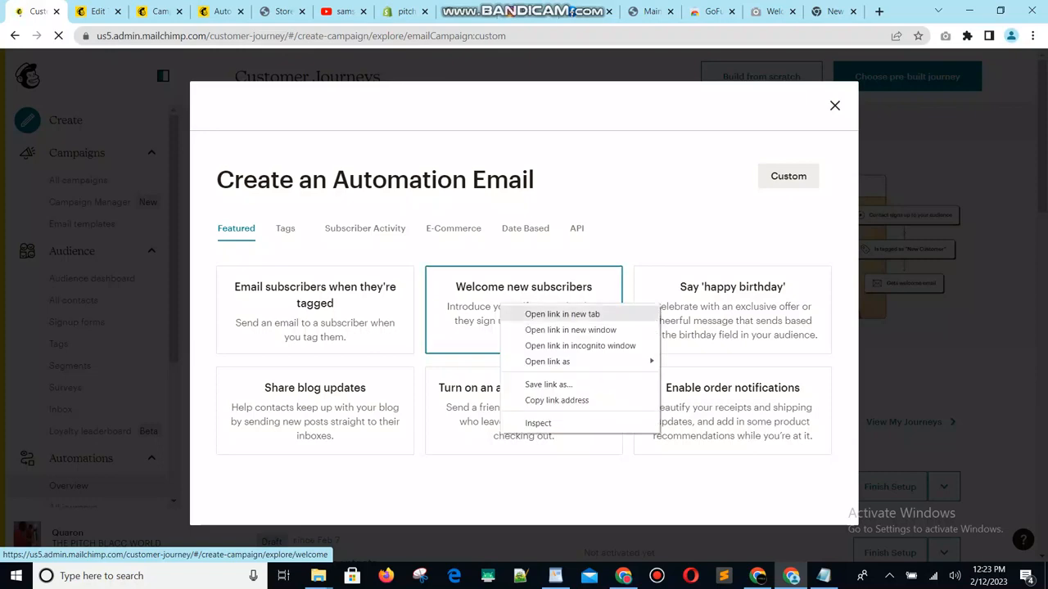
{"action": "left_click", "coordinate": [550, 314]}
- Switch to the already open "Welcome Email with 10% OFF Coupon" automation and pause all of its emails
{"action": "left_click", "coordinate": [205, 11]}
{"action": "left_click", "coordinate": [149, 11]}
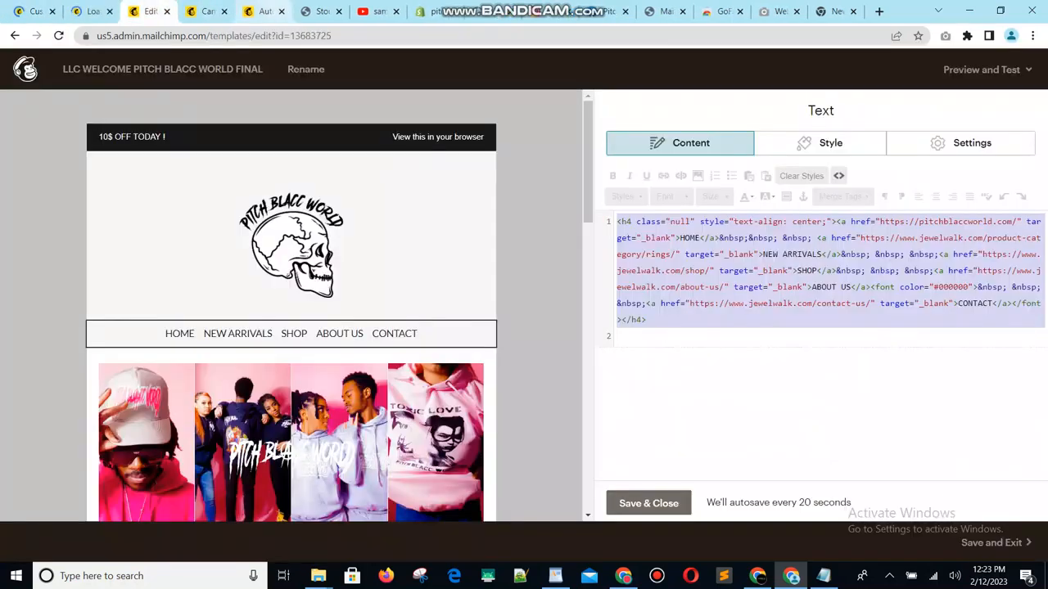
{"action": "left_click", "coordinate": [259, 12]}
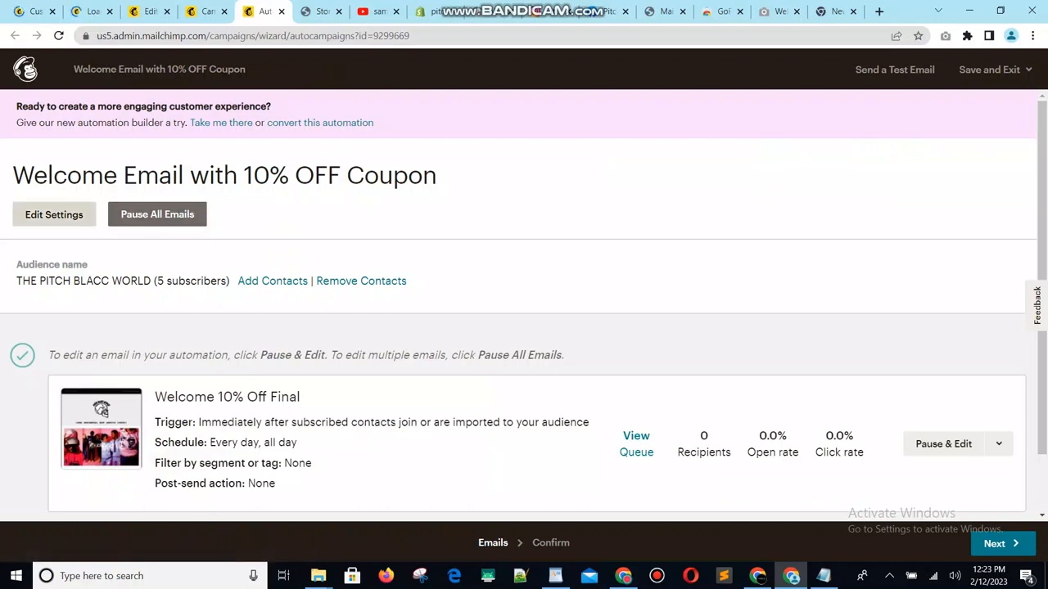
{"action": "left_click", "coordinate": [157, 215]}
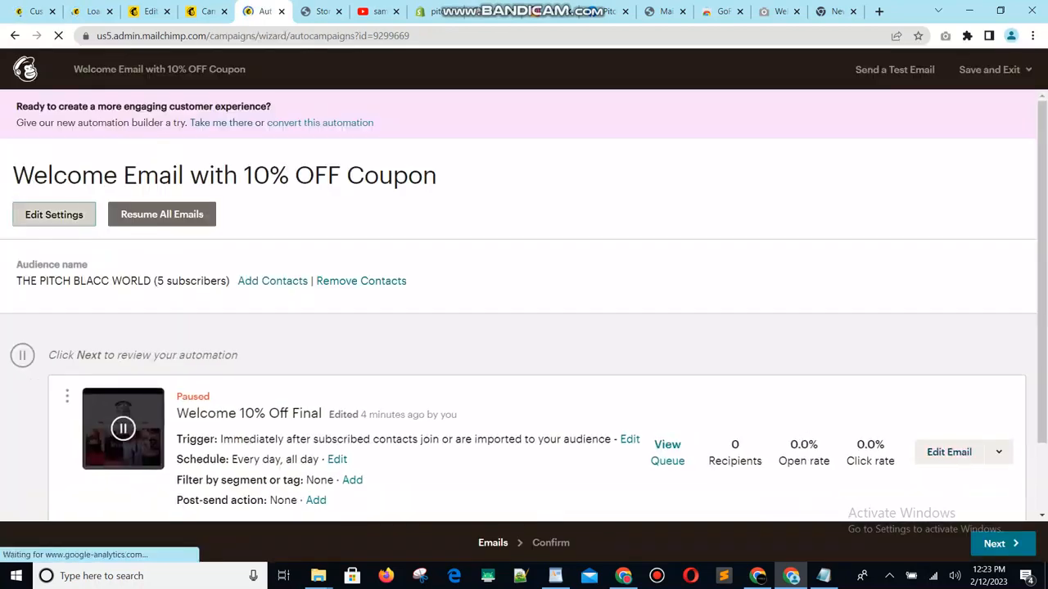
- Open the automation's workflow settings and copy the business email address from the address bar of the blank Google page
{"action": "left_click", "coordinate": [54, 214]}
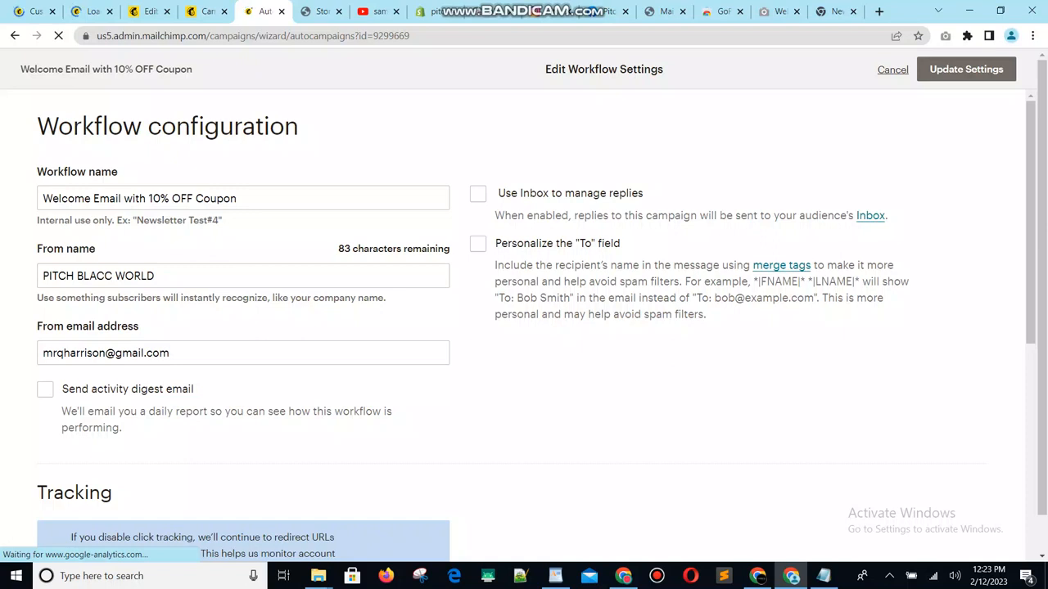
{"action": "left_click", "coordinate": [833, 12]}
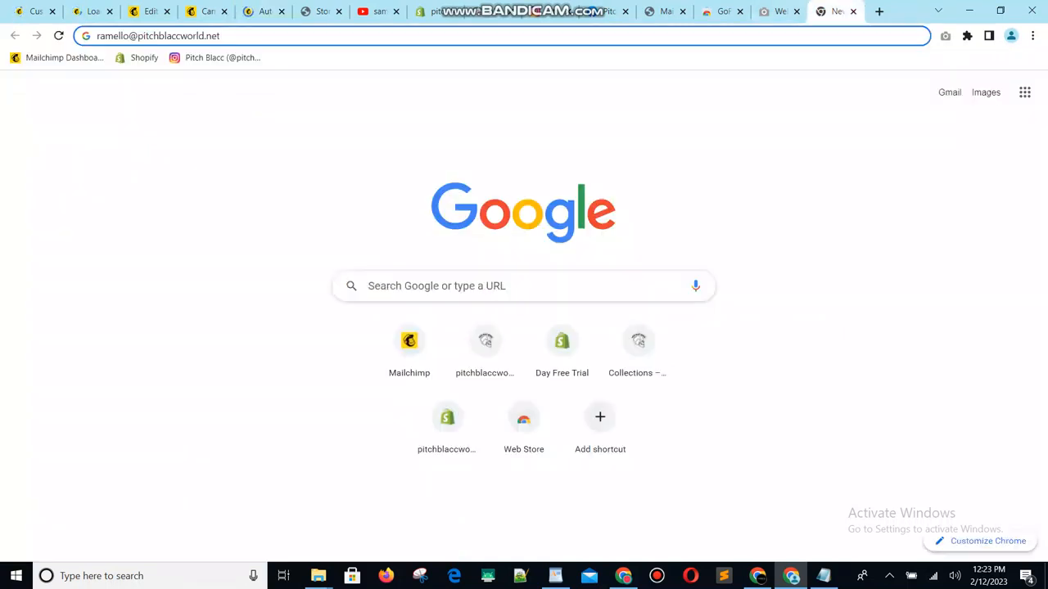
{"action": "key", "text": "ctrl+a"}
{"action": "key", "text": "ctrl+c"}
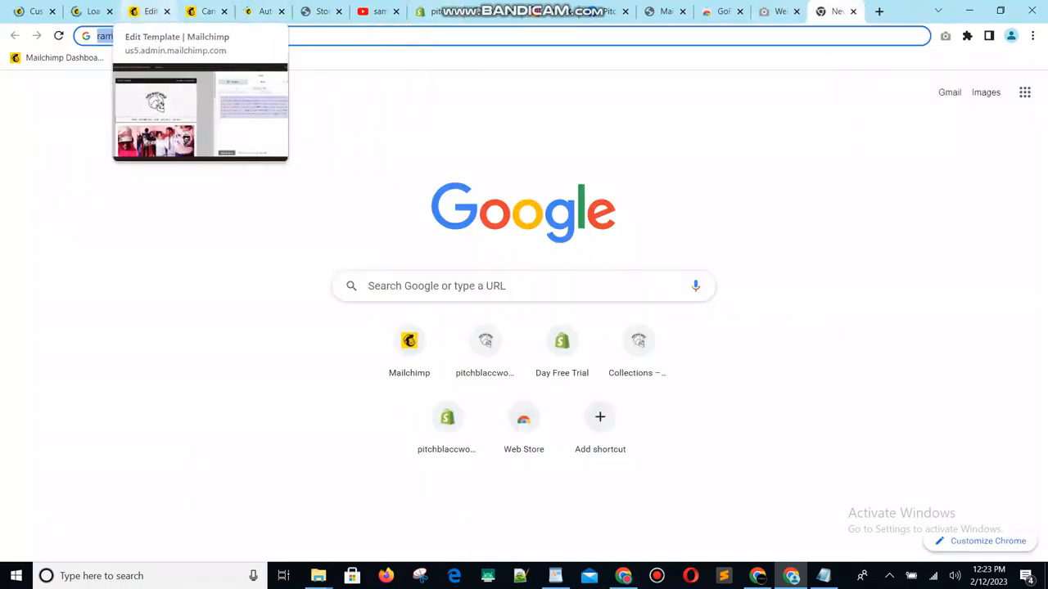
{"action": "left_click", "coordinate": [91, 11]}
{"action": "left_click", "coordinate": [150, 11]}
{"action": "left_click", "coordinate": [207, 12]}
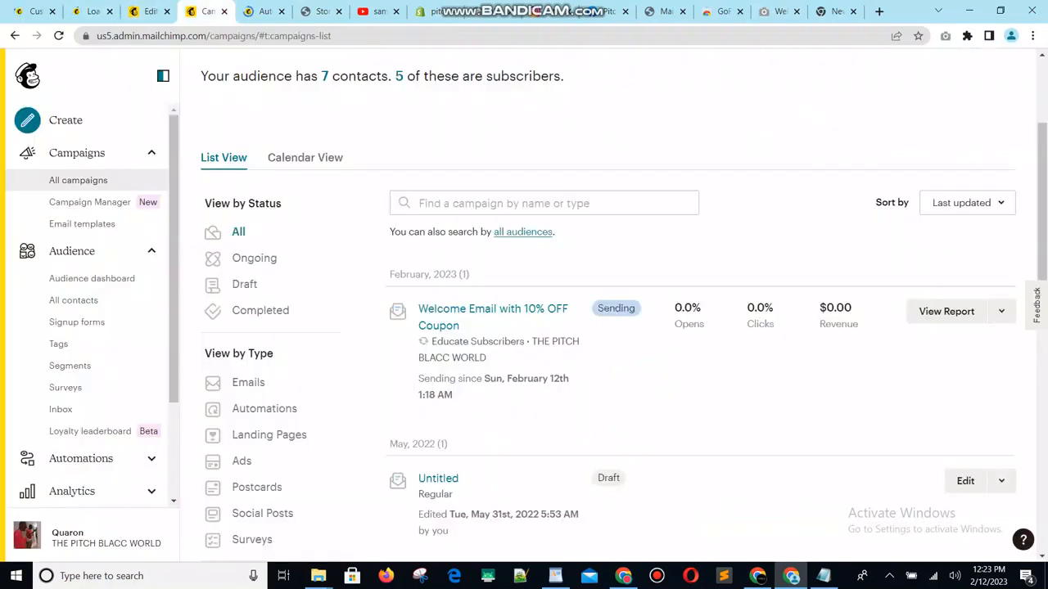
- Replace the workflow's From email address with the copied business email address and update the settings
{"action": "left_click", "coordinate": [264, 12]}
{"action": "left_click", "coordinate": [141, 353]}
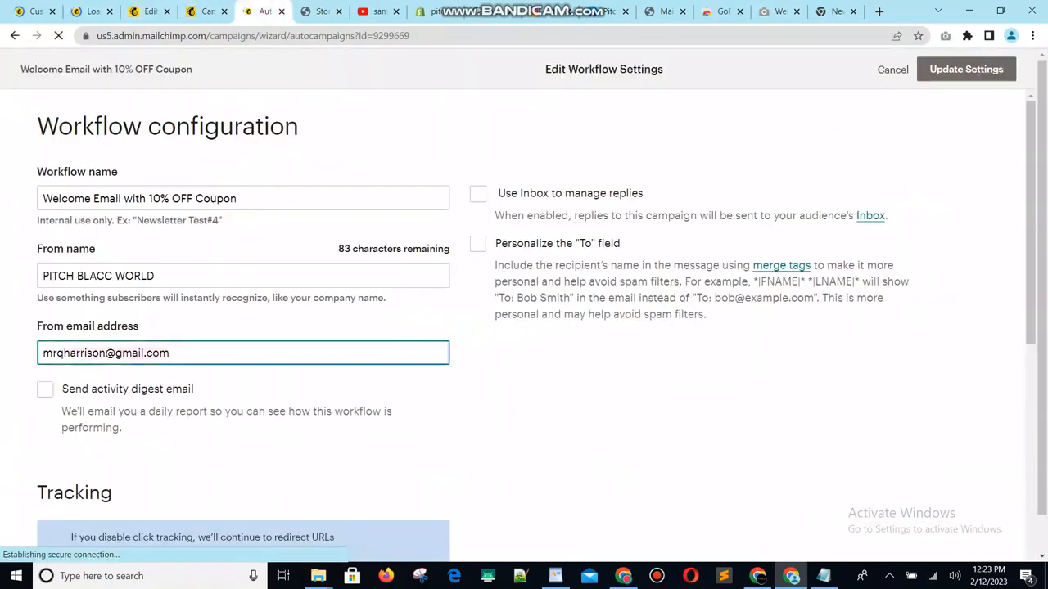
{"action": "key", "text": "ctrl+a"}
{"action": "key", "text": "ctrl+v"}
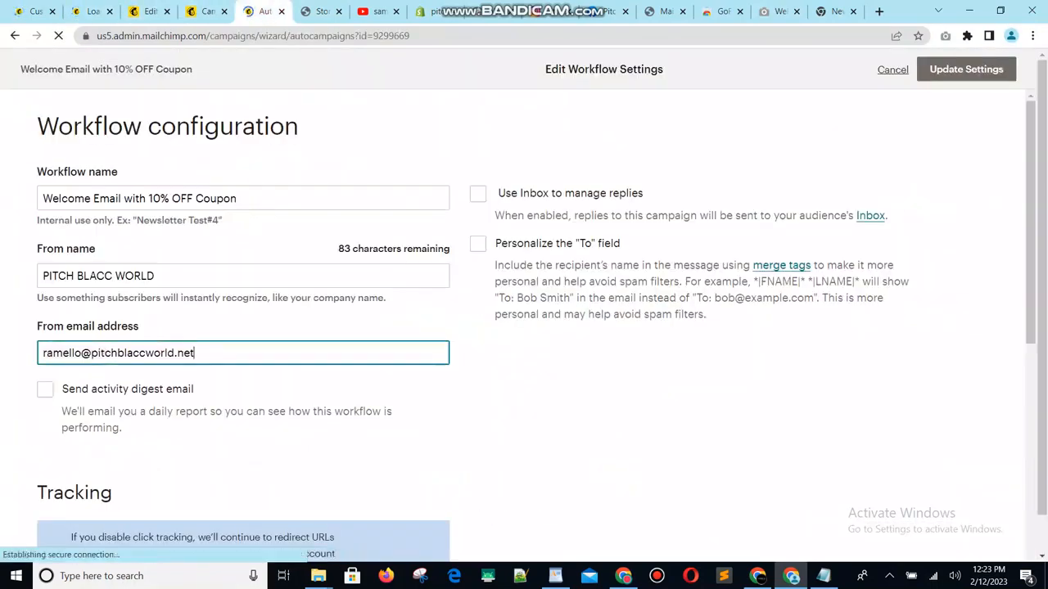
{"action": "scroll", "coordinate": [524, 328], "scroll_direction": "down", "scroll_amount": 2}
{"action": "scroll", "coordinate": [524, 327], "scroll_direction": "up", "scroll_amount": 3}
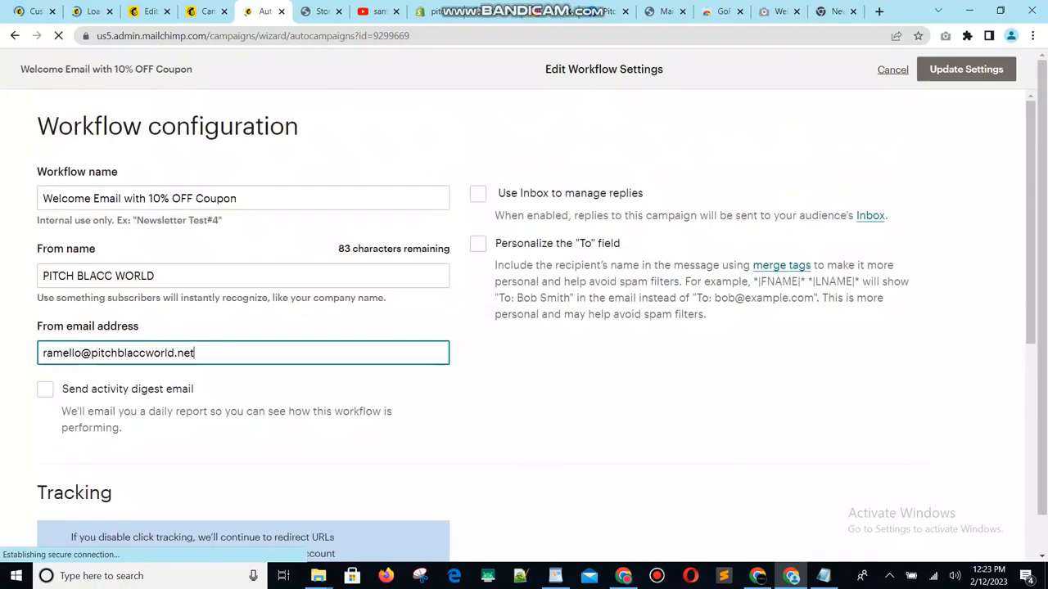
{"action": "left_click", "coordinate": [966, 69]}
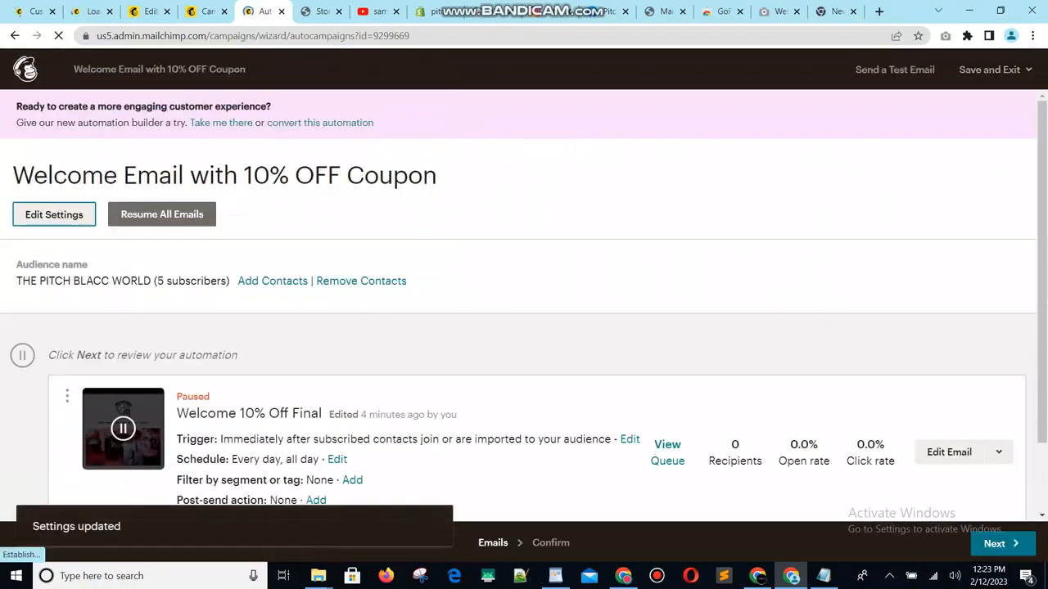
- Enable "Use Inbox to manage replies" in the workflow settings and save the update
{"action": "scroll", "coordinate": [524, 327], "scroll_direction": "down", "scroll_amount": 1}
{"action": "scroll", "coordinate": [524, 327], "scroll_direction": "down", "scroll_amount": 1}
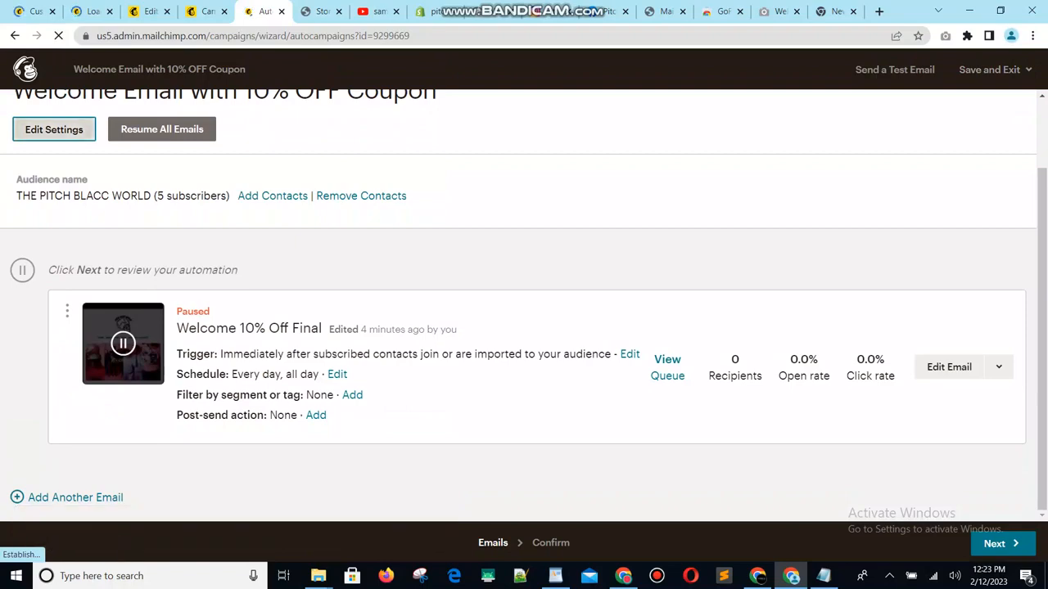
{"action": "left_click", "coordinate": [54, 130]}
{"action": "left_click", "coordinate": [478, 193]}
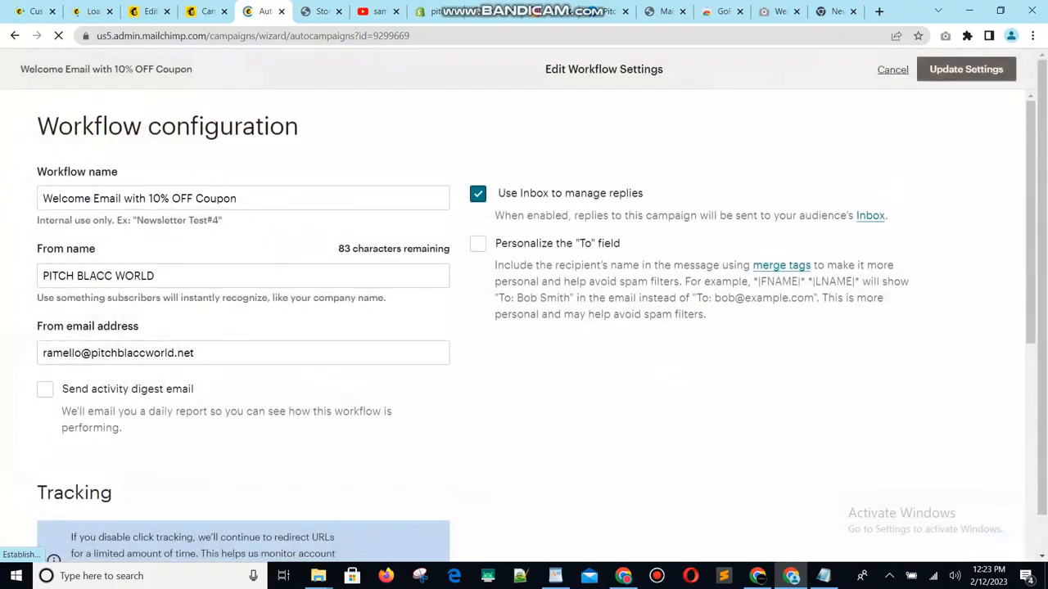
{"action": "left_click", "coordinate": [966, 69]}
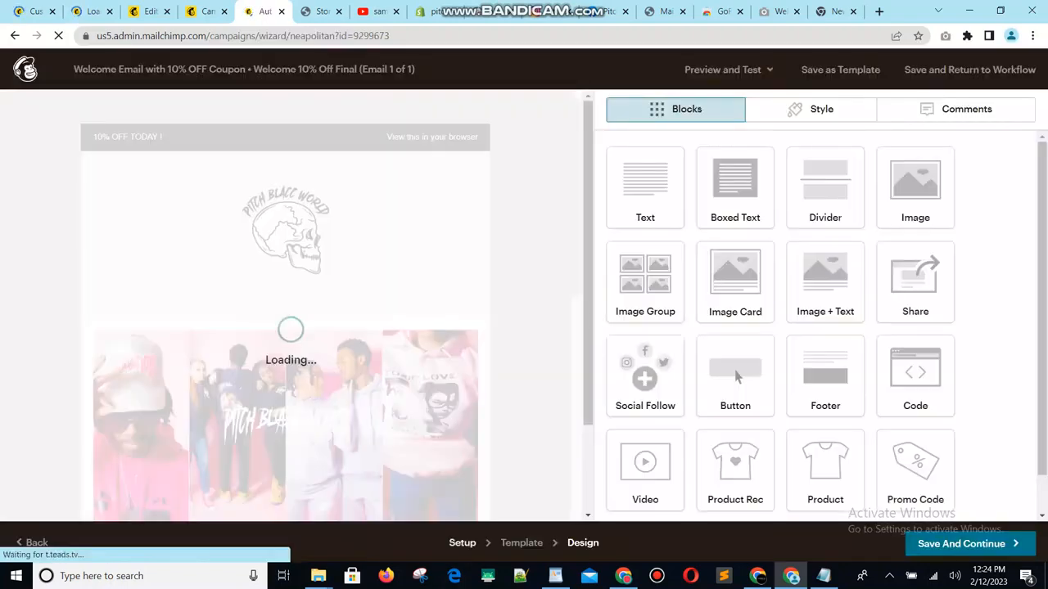
- In the setup of the Welcome 10% Off Final email, replace the From email address with the business email and continue
{"action": "left_click", "coordinate": [461, 543]}
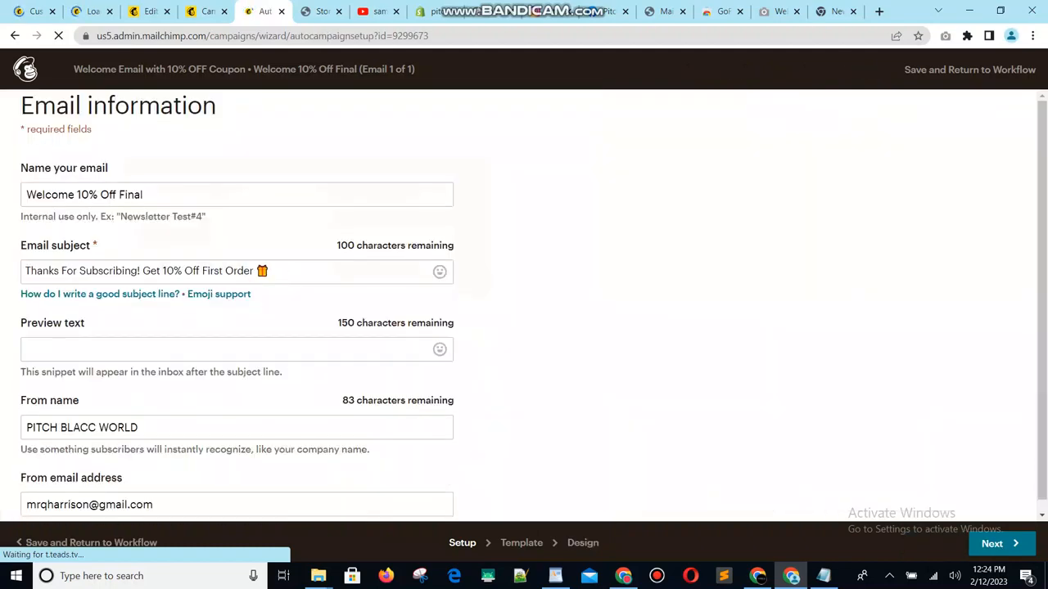
{"action": "scroll", "coordinate": [524, 304], "scroll_direction": "down", "scroll_amount": 1}
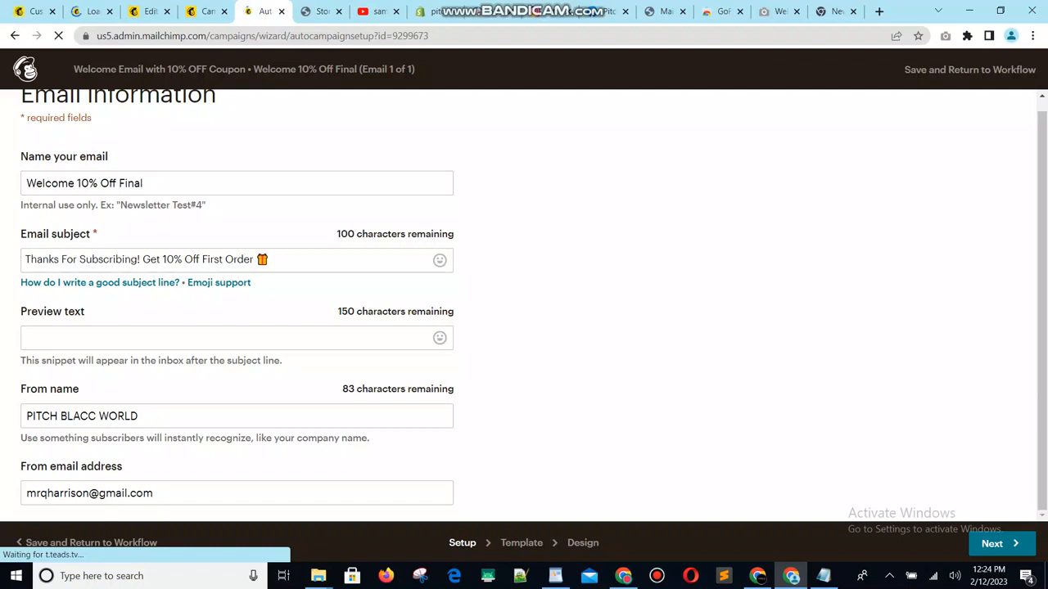
{"action": "left_click_drag", "start_coordinate": [154, 493], "coordinate": [27, 494]}
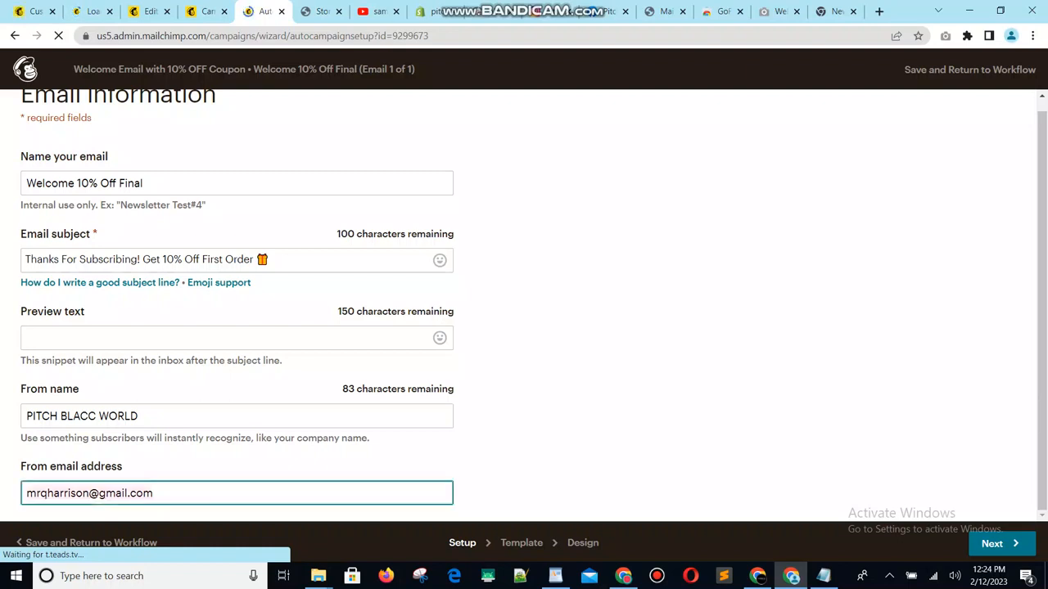
{"action": "key", "text": "ctrl+v"}
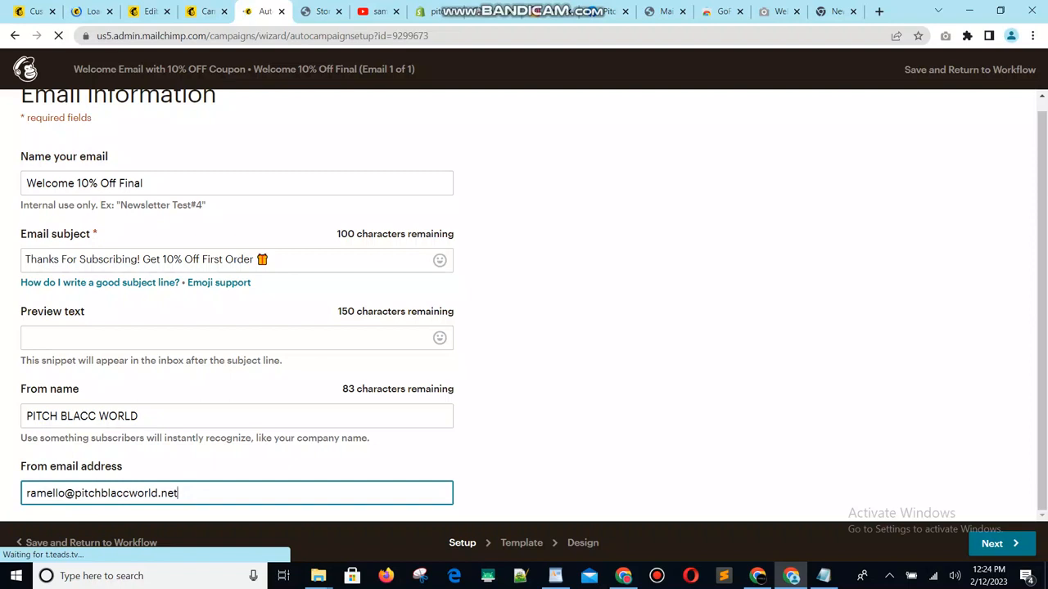
{"action": "left_click", "coordinate": [1002, 543]}
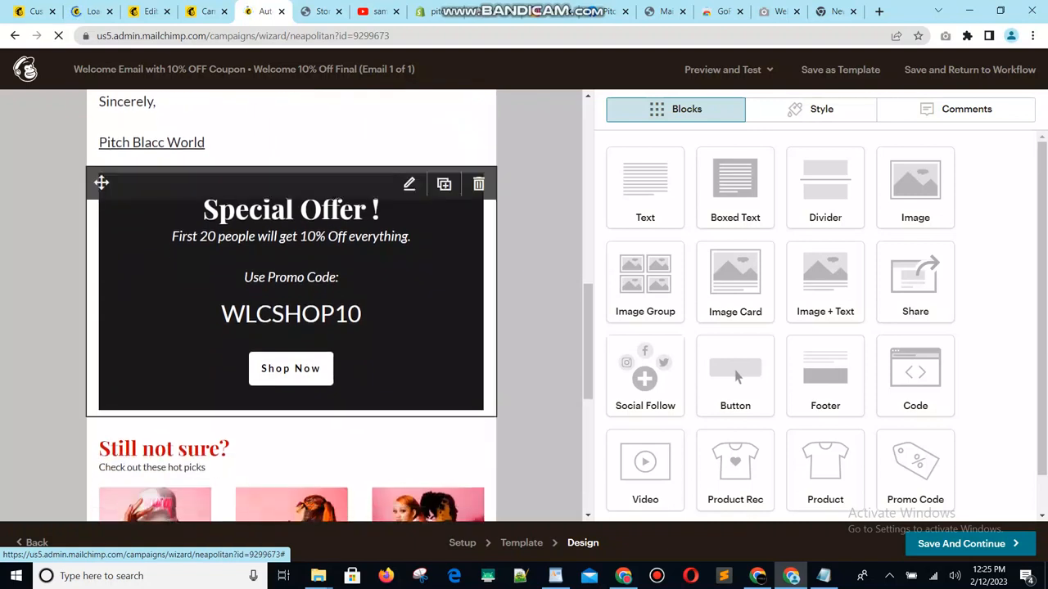
- Check the Special Offer promo code block's store, promo code, button text and shop address, then save and close it
{"action": "left_click", "coordinate": [410, 184]}
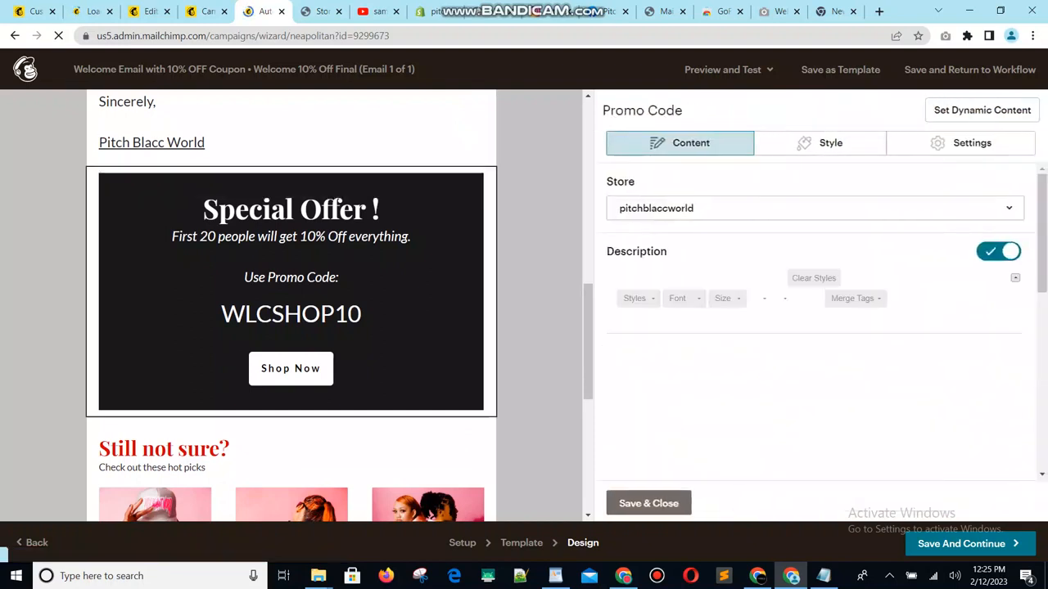
{"action": "scroll", "coordinate": [815, 327], "scroll_direction": "down", "scroll_amount": 1}
{"action": "scroll", "coordinate": [814, 328], "scroll_direction": "down", "scroll_amount": 2}
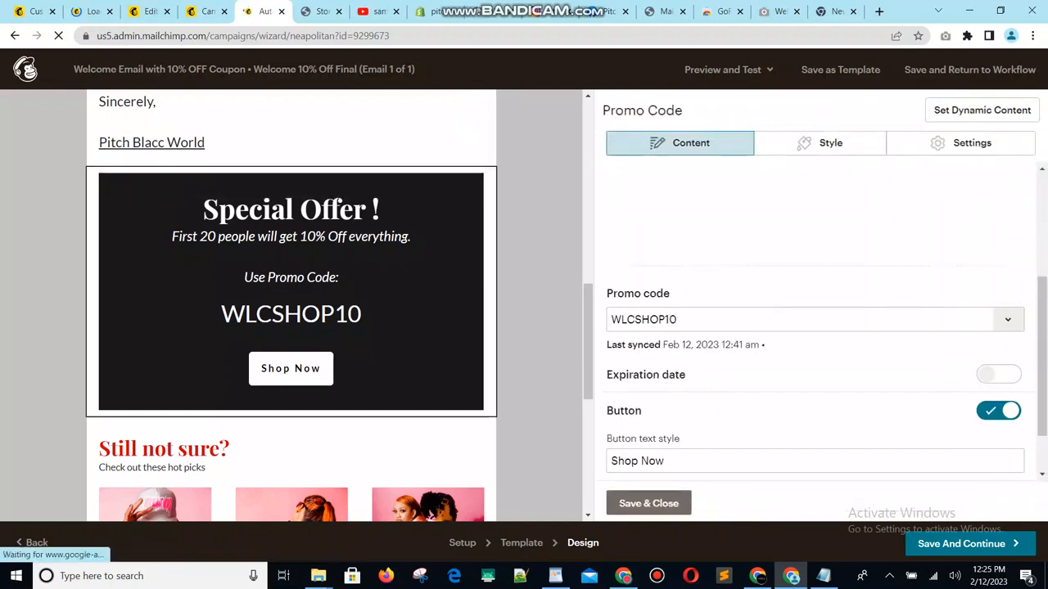
{"action": "scroll", "coordinate": [942, 336], "scroll_direction": "down", "scroll_amount": 1}
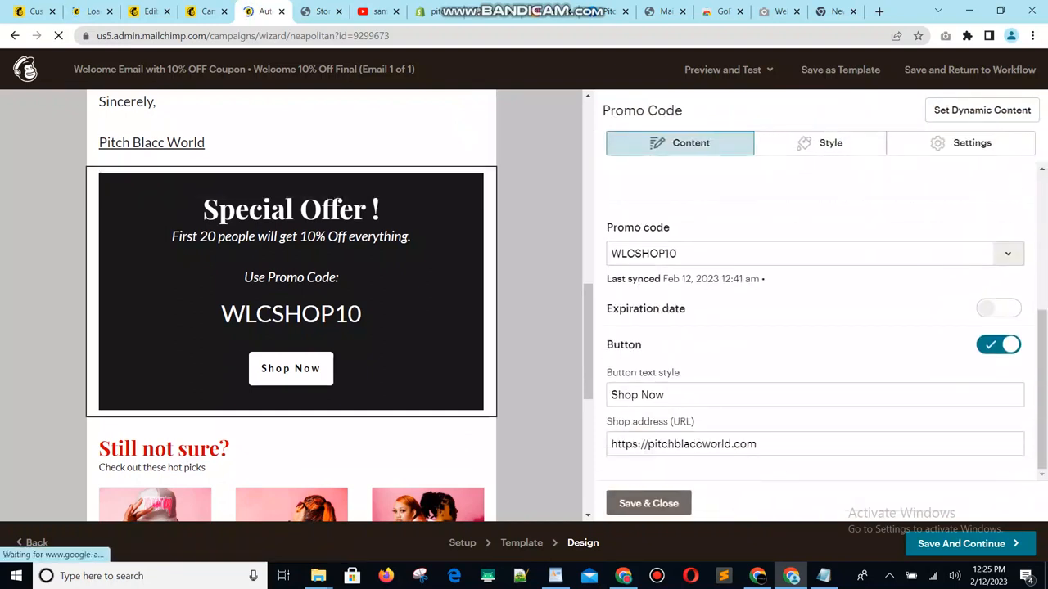
{"action": "left_click", "coordinate": [648, 503]}
{"action": "scroll", "coordinate": [369, 327], "scroll_direction": "down", "scroll_amount": 5}
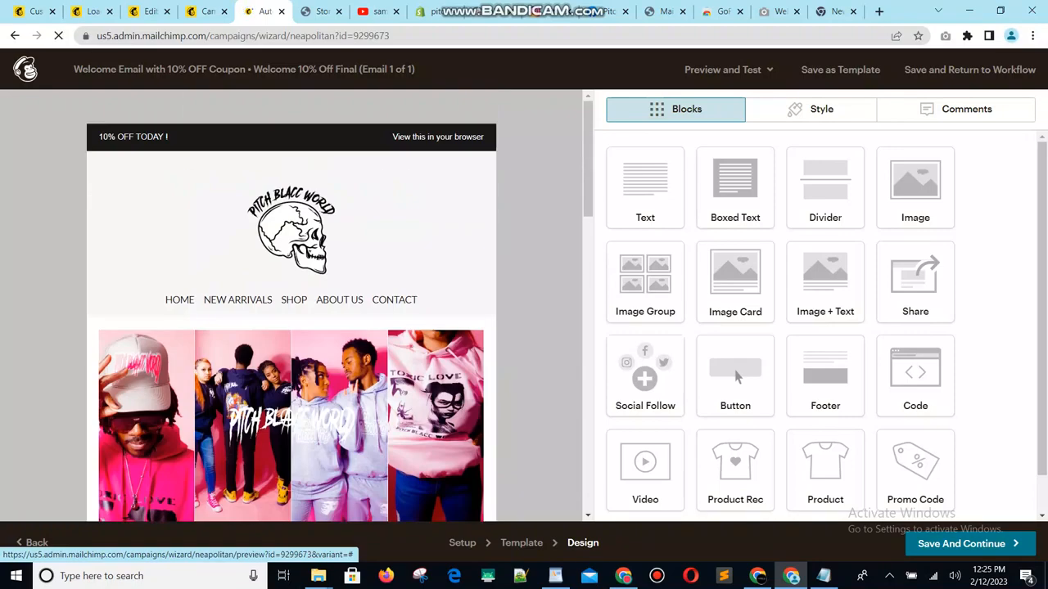
- Enter preview mode for the welcome email and review its desktop layout and header information
{"action": "left_click", "coordinate": [728, 70]}
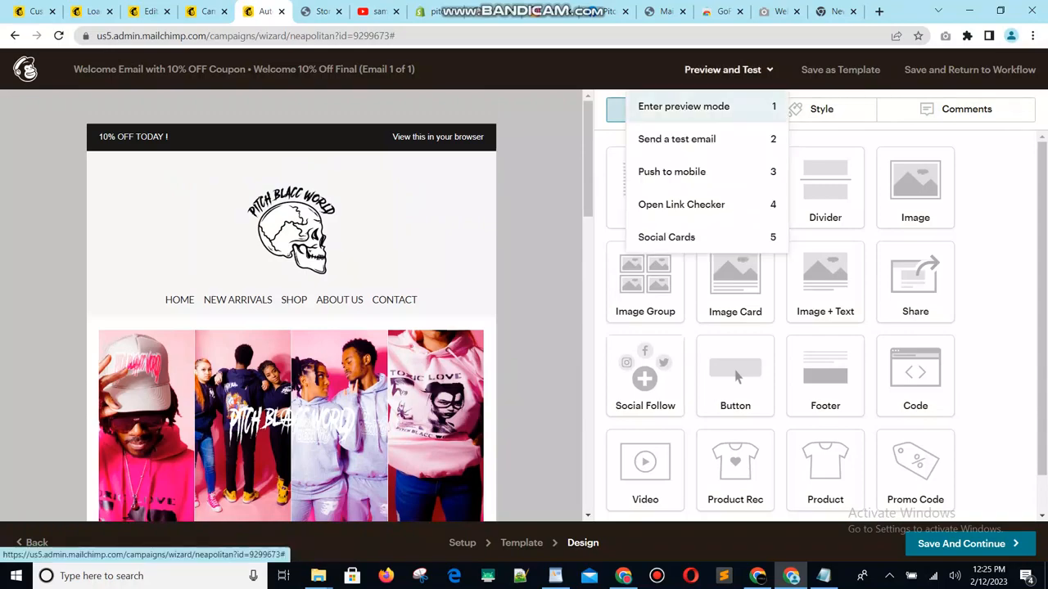
{"action": "key", "text": "1"}
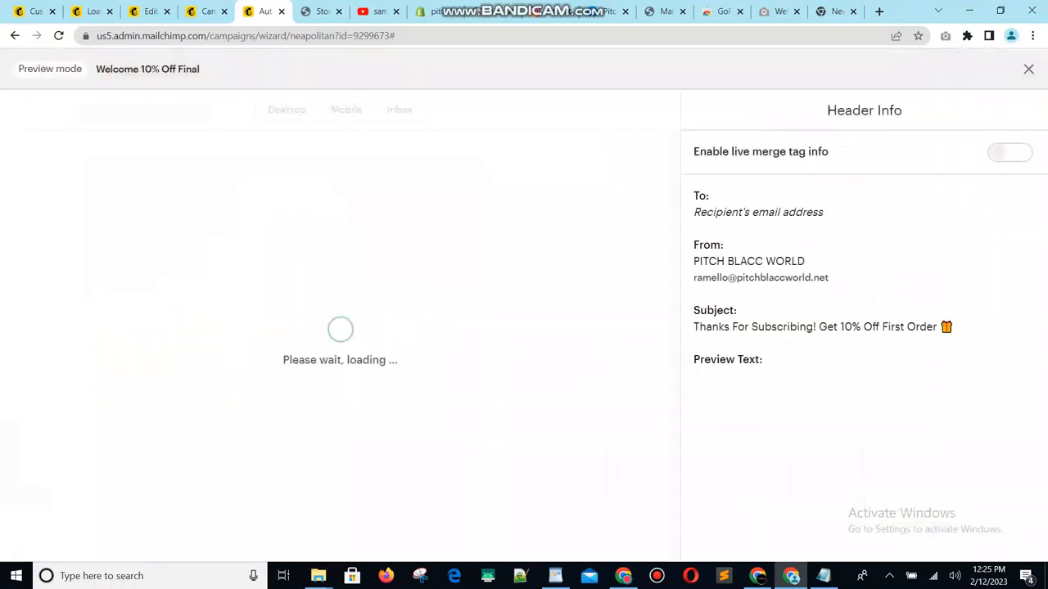
{"action": "scroll", "coordinate": [328, 327], "scroll_direction": "down", "scroll_amount": 13}
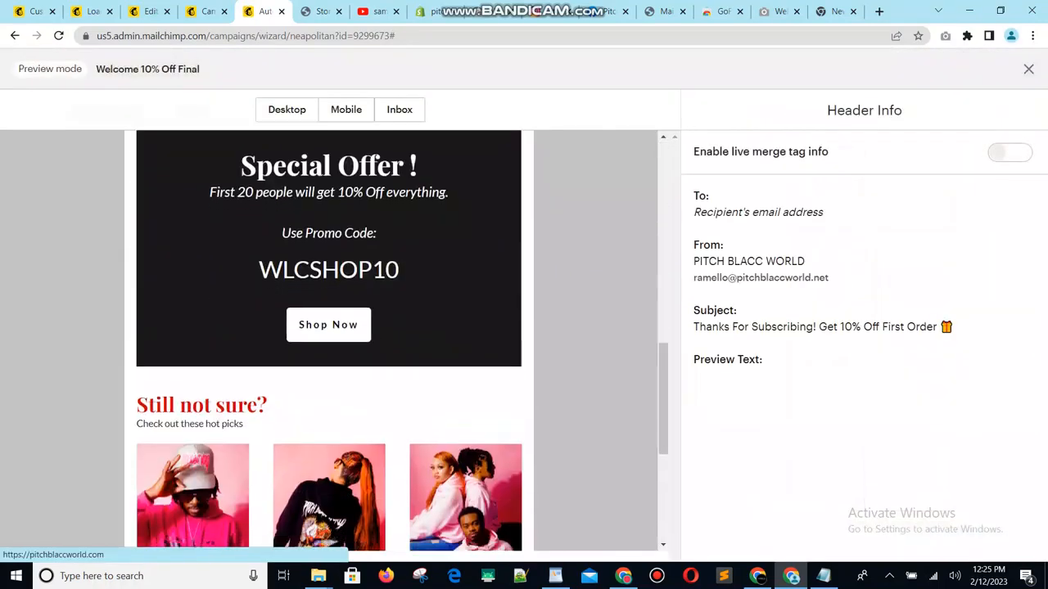
{"action": "scroll", "coordinate": [327, 327], "scroll_direction": "up", "scroll_amount": 6}
{"action": "scroll", "coordinate": [327, 369], "scroll_direction": "up", "scroll_amount": 7}
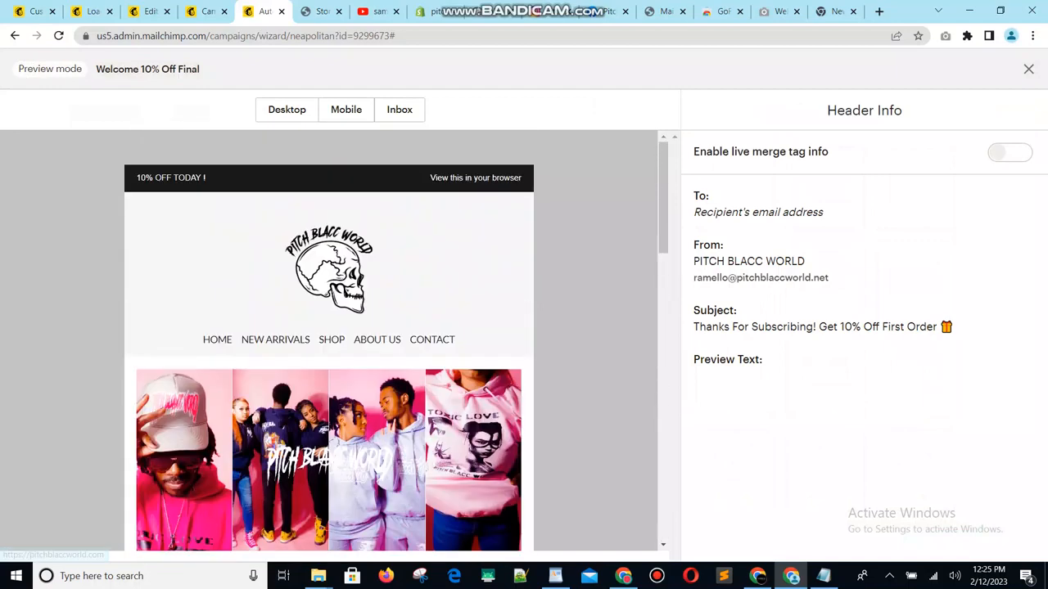
- Review the mobile preview of the welcome email from the logo through the product picks to the footer
{"action": "left_click", "coordinate": [345, 109]}
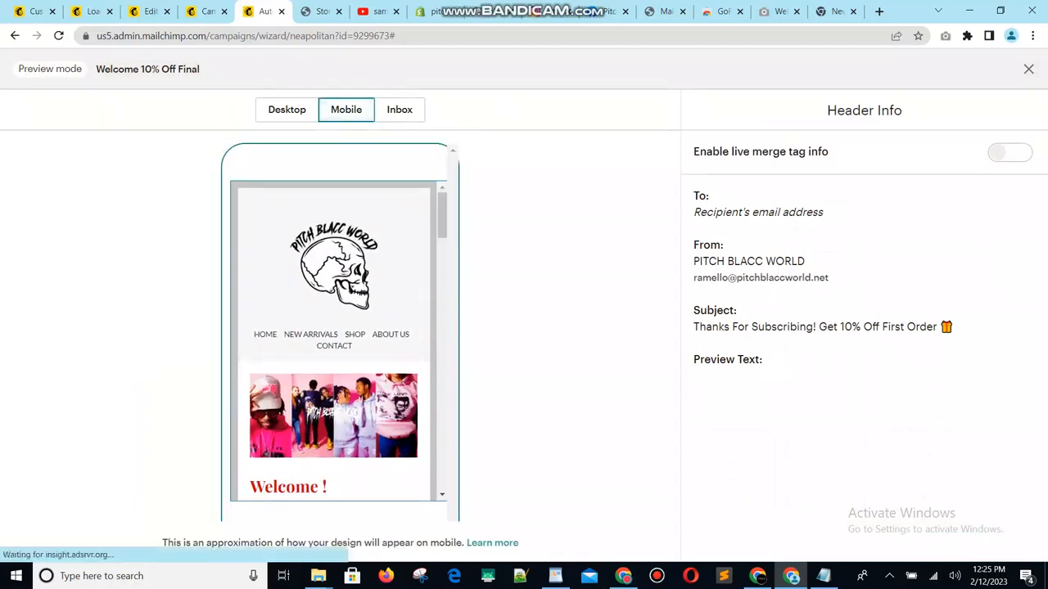
{"action": "scroll", "coordinate": [333, 340], "scroll_direction": "down", "scroll_amount": 3}
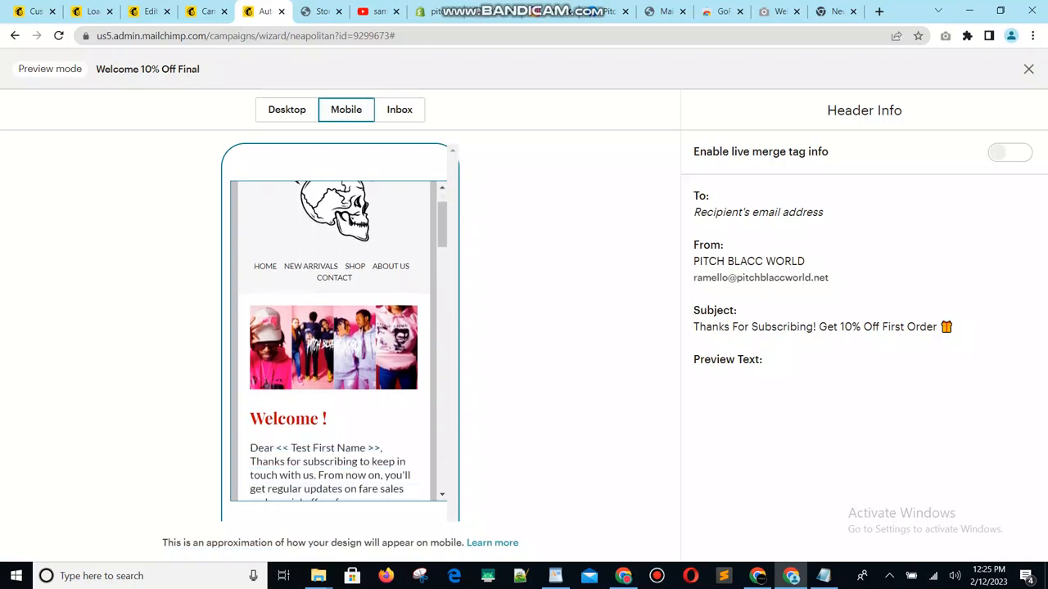
{"action": "scroll", "coordinate": [333, 340], "scroll_direction": "up", "scroll_amount": 3}
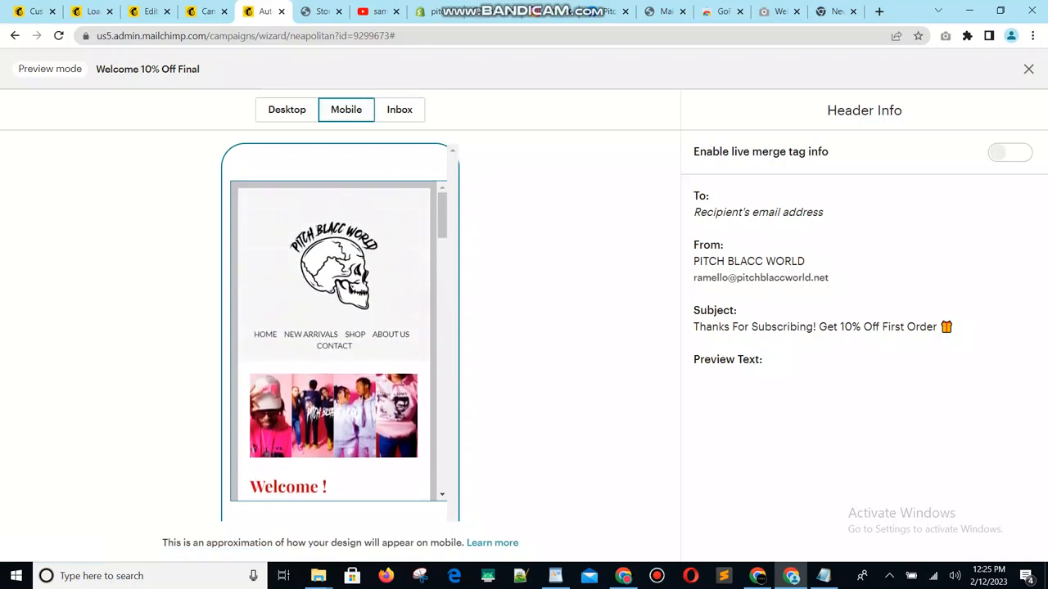
{"action": "scroll", "coordinate": [333, 340], "scroll_direction": "down", "scroll_amount": 3}
{"action": "scroll", "coordinate": [338, 340], "scroll_direction": "down", "scroll_amount": 5}
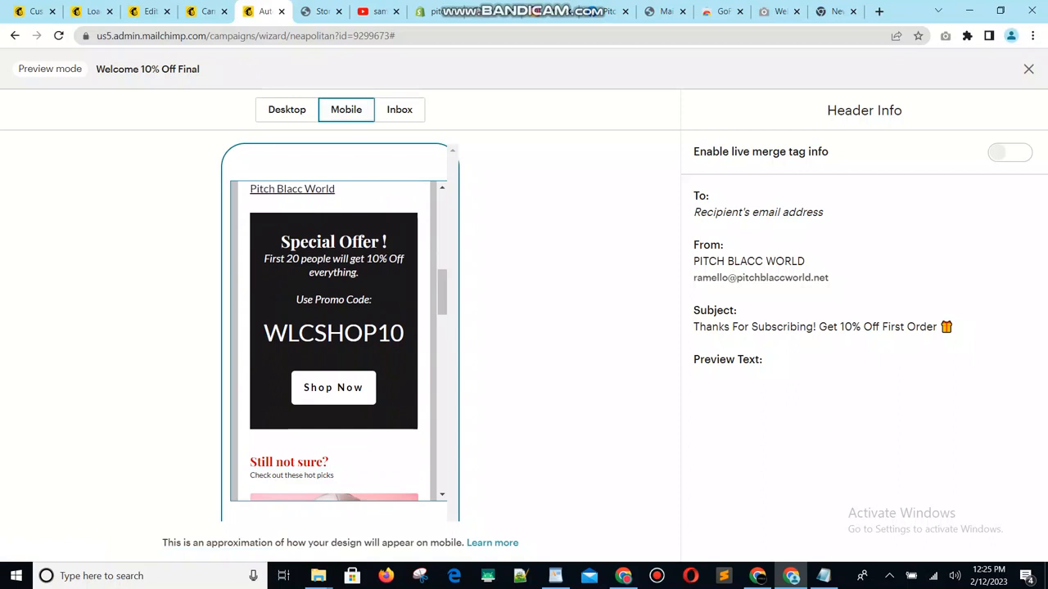
{"action": "scroll", "coordinate": [333, 340], "scroll_direction": "down", "scroll_amount": 10}
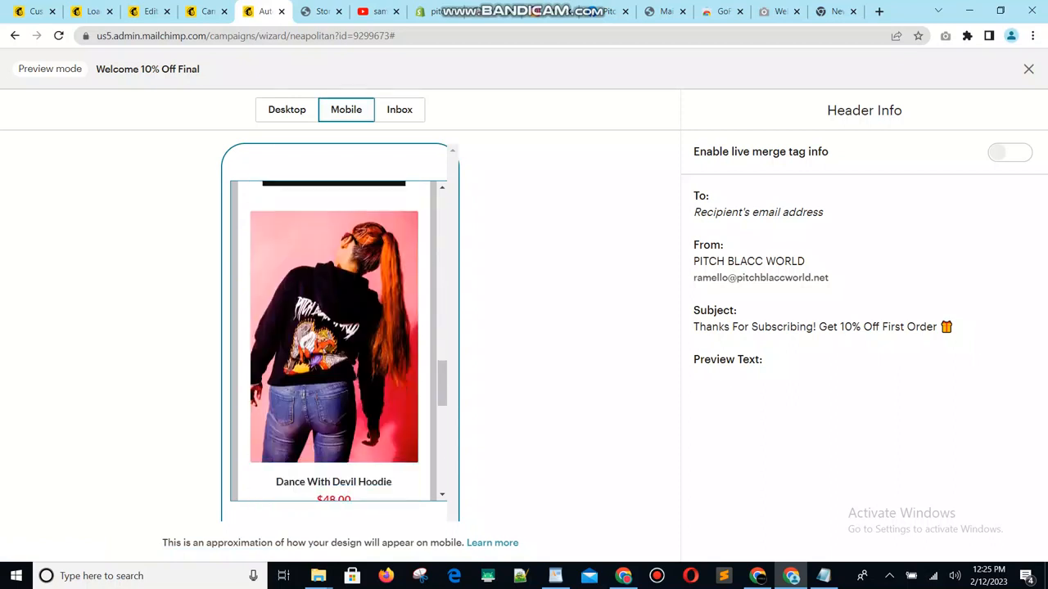
{"action": "scroll", "coordinate": [333, 340], "scroll_direction": "down", "scroll_amount": 5}
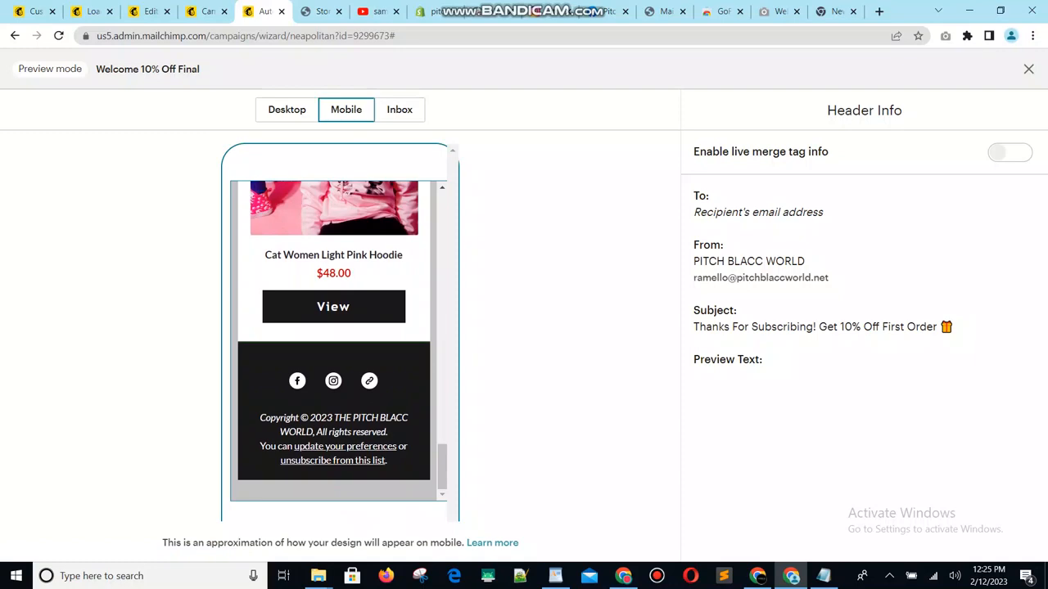
- Close the mobile preview of the welcome email, then re-enter preview mode and show its desktop layout
{"action": "scroll", "coordinate": [333, 339], "scroll_direction": "up", "scroll_amount": 20}
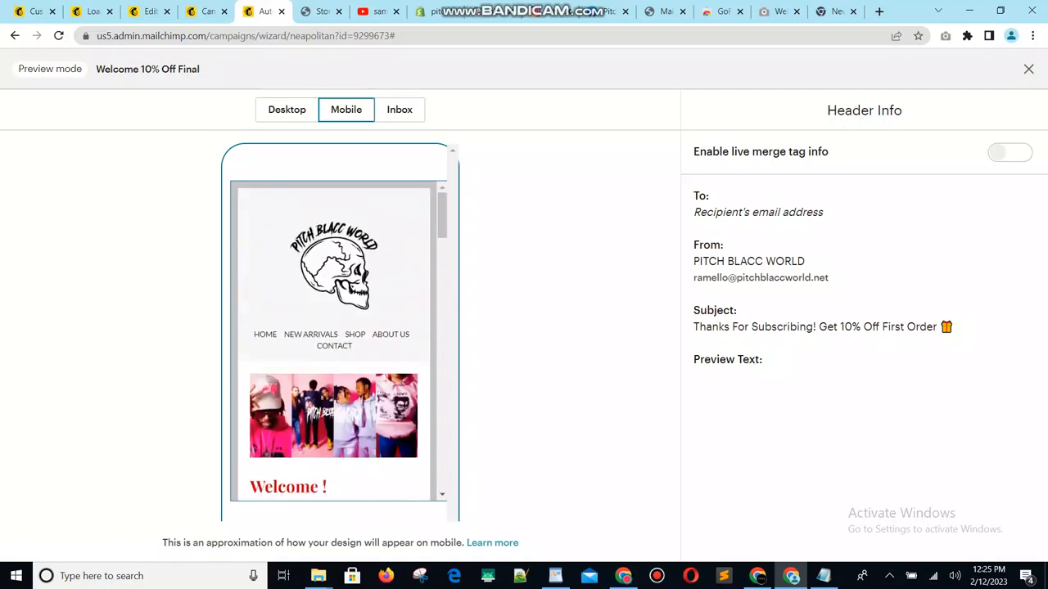
{"action": "left_click", "coordinate": [1029, 69]}
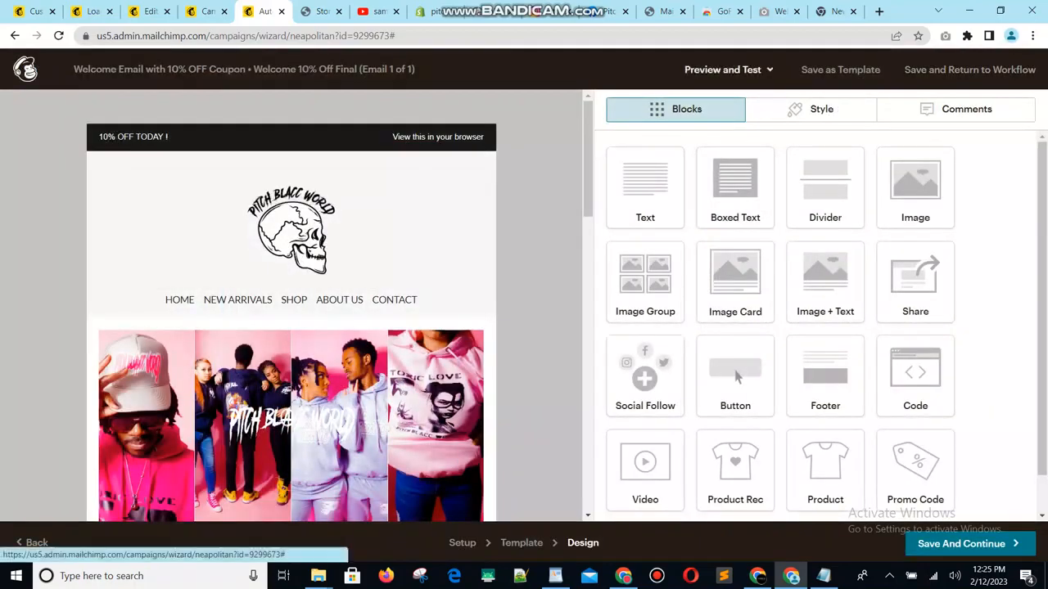
{"action": "left_click", "coordinate": [723, 70]}
{"action": "left_click", "coordinate": [688, 106]}
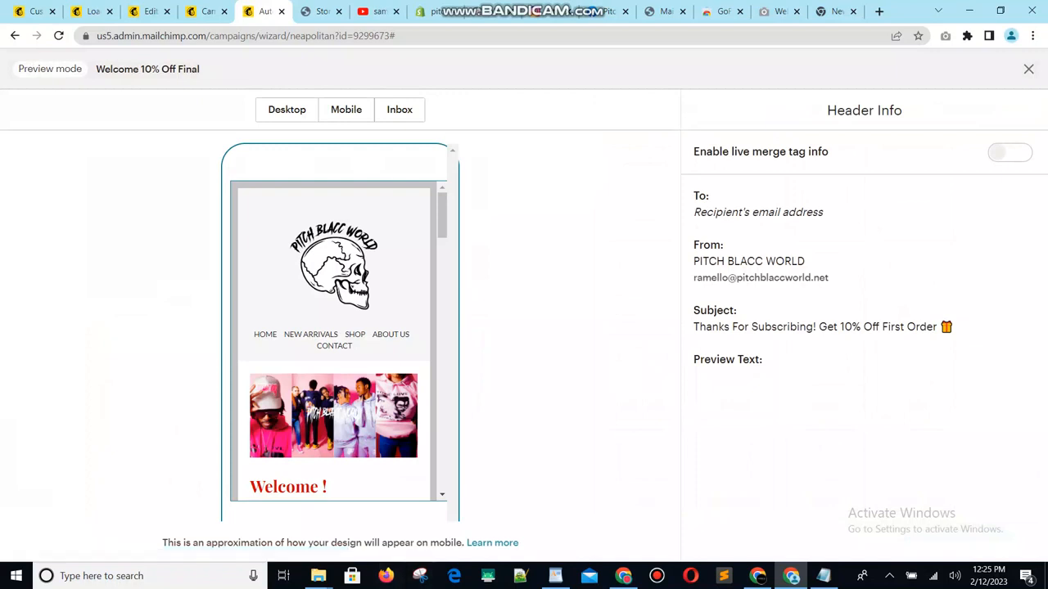
{"action": "left_click", "coordinate": [286, 109]}
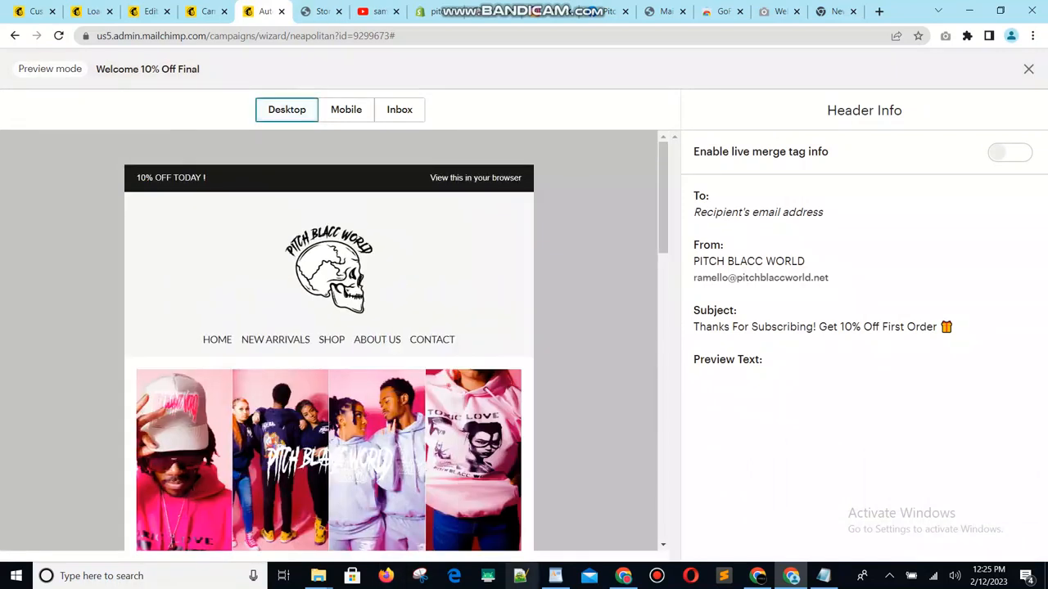
- Switch to Snipping Tool, capture the desktop email preview with its header info, save it as a PNG named "Subject line", and close the tool
{"action": "left_click", "coordinate": [420, 576]}
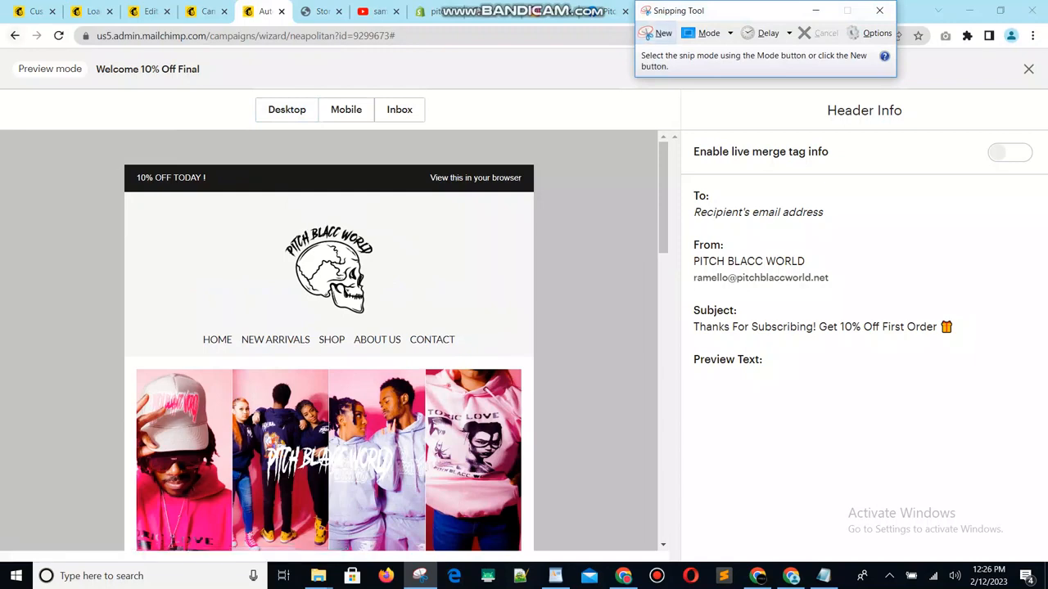
{"action": "left_click", "coordinate": [658, 33]}
{"action": "left_click_drag", "start_coordinate": [0, 51], "coordinate": [1043, 496]}
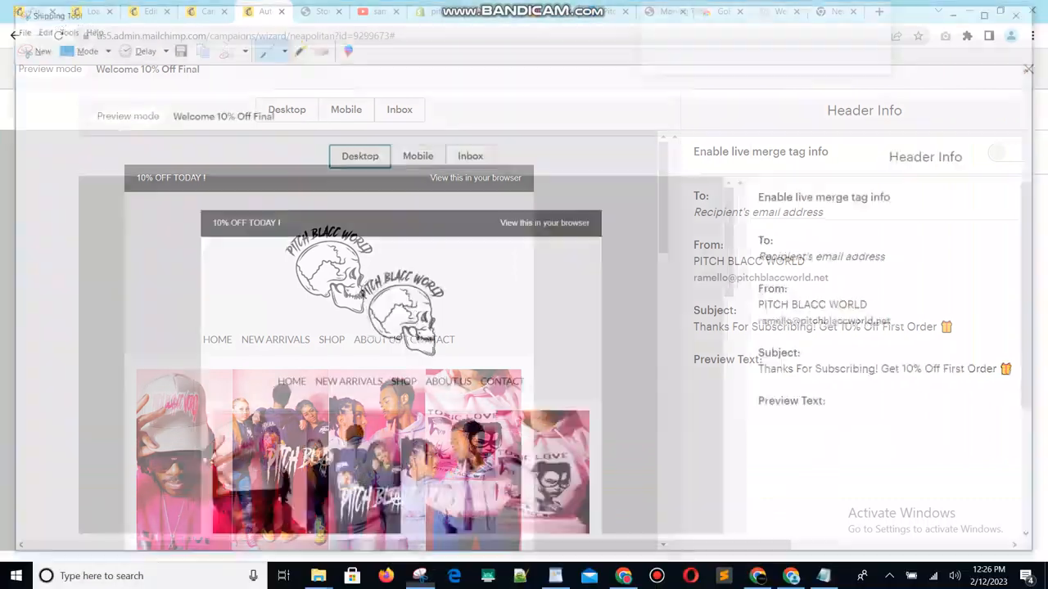
{"action": "key", "text": "ctrl+s"}
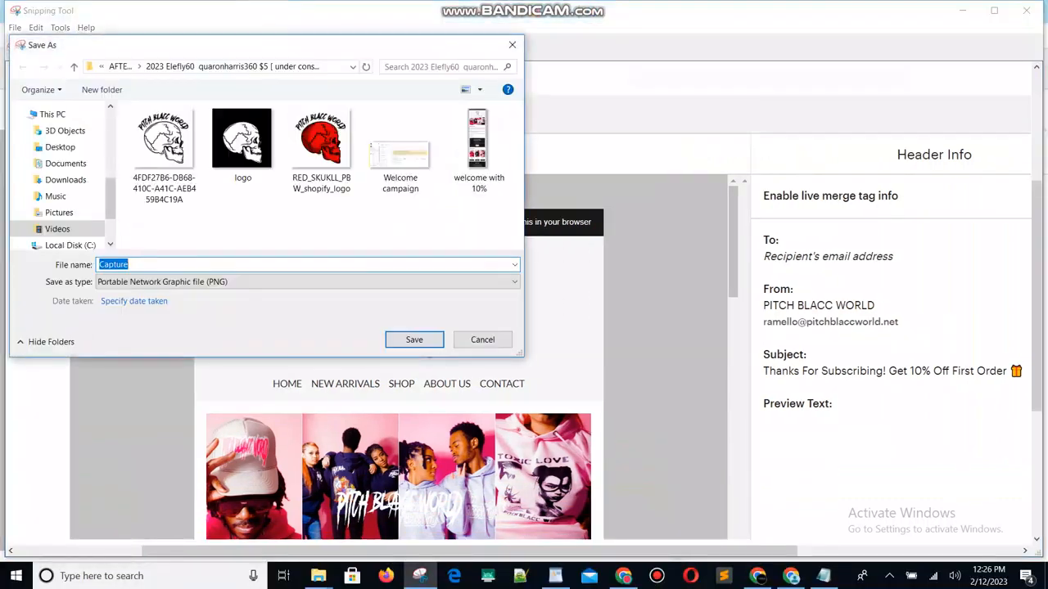
{"action": "type", "text": "Subject line"}
{"action": "key", "text": "Return"}
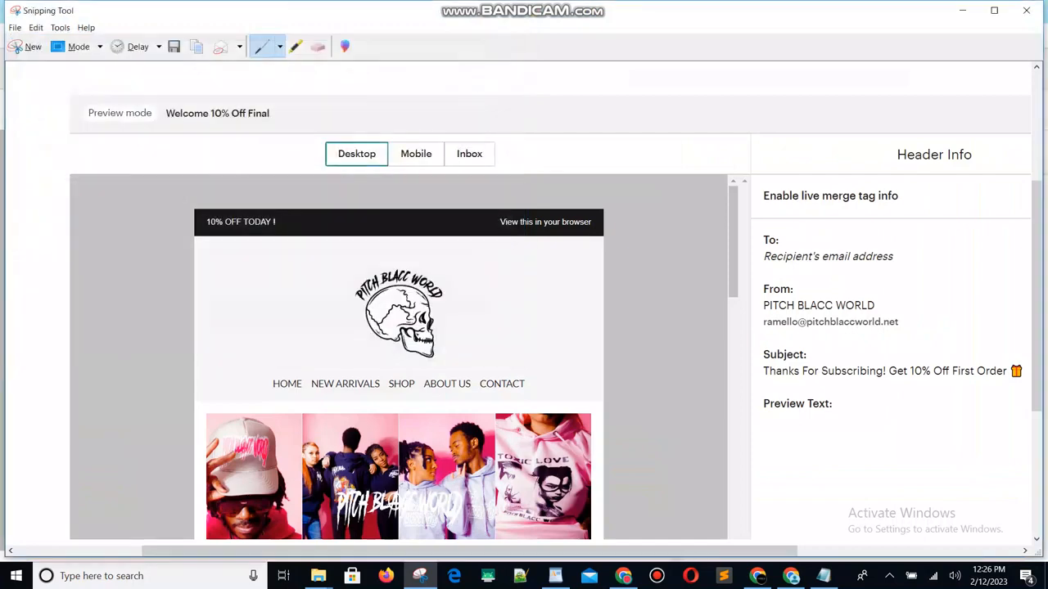
{"action": "left_click", "coordinate": [1027, 11]}
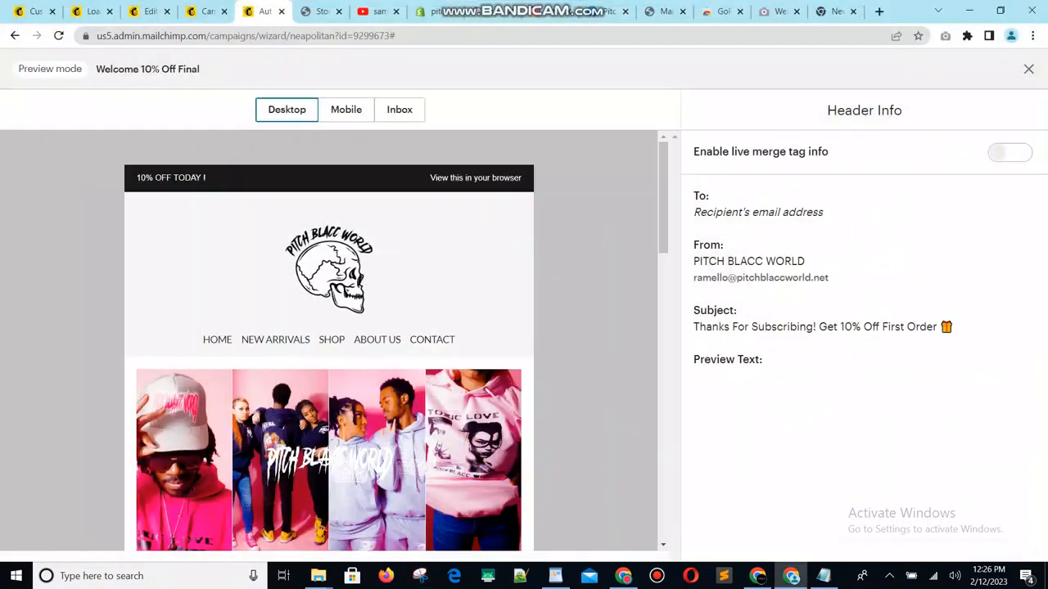
- Save the email design back to the workflow, check the signup trigger's delay and import setting for Welcome 10% Off Final, and update the trigger
{"action": "left_click", "coordinate": [1028, 68]}
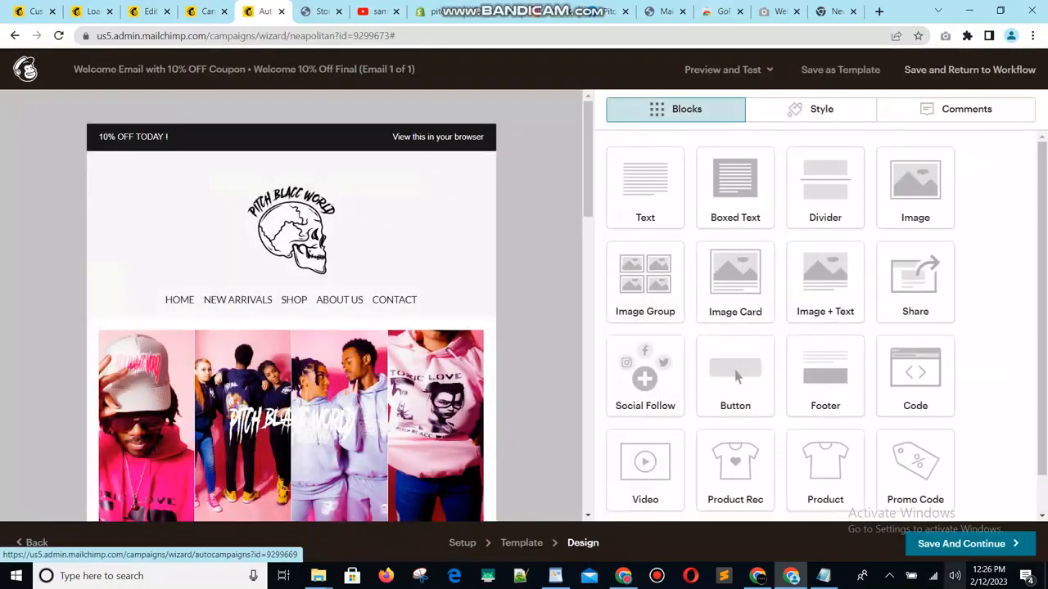
{"action": "left_click", "coordinate": [998, 70]}
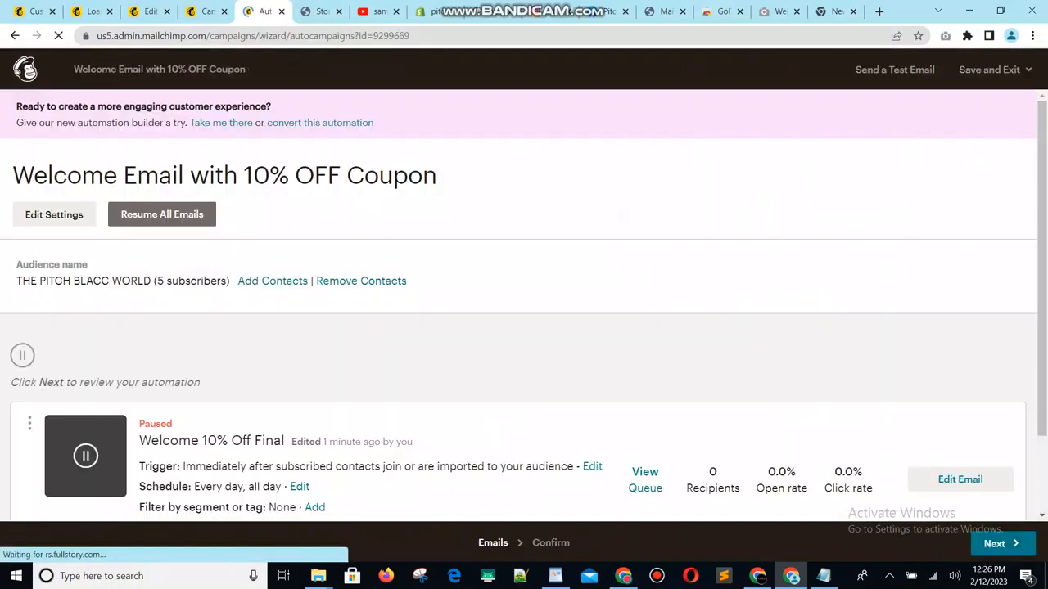
{"action": "scroll", "coordinate": [523, 327], "scroll_direction": "down", "scroll_amount": 2}
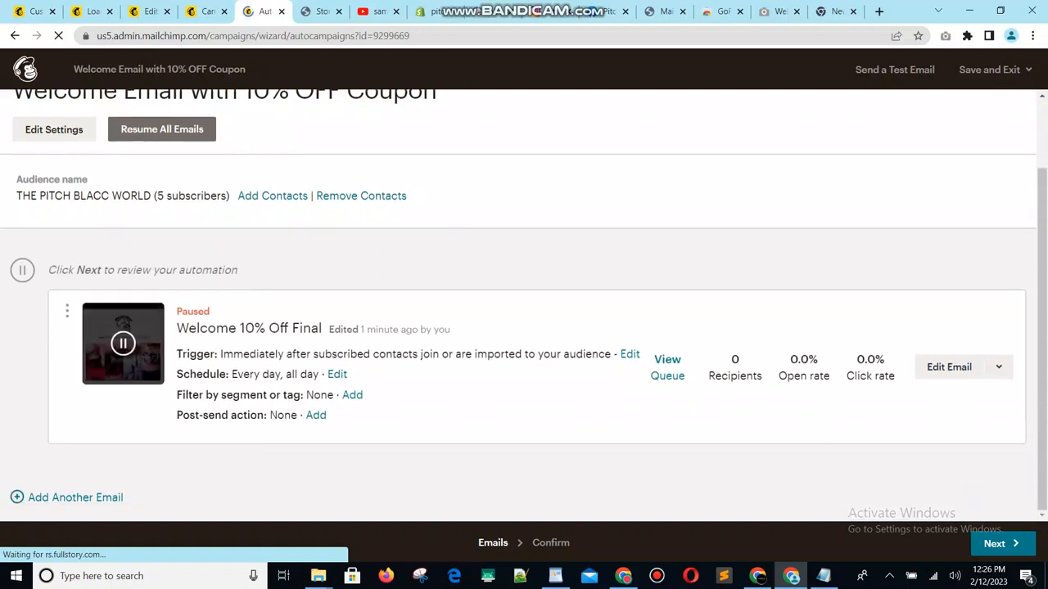
{"action": "left_click", "coordinate": [630, 355]}
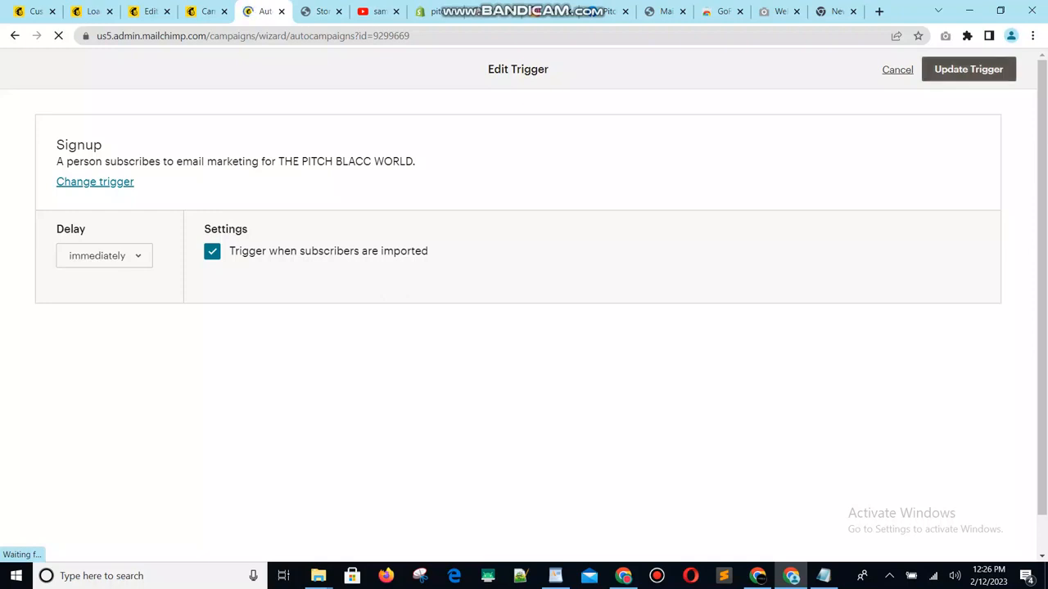
{"action": "left_click", "coordinate": [969, 70]}
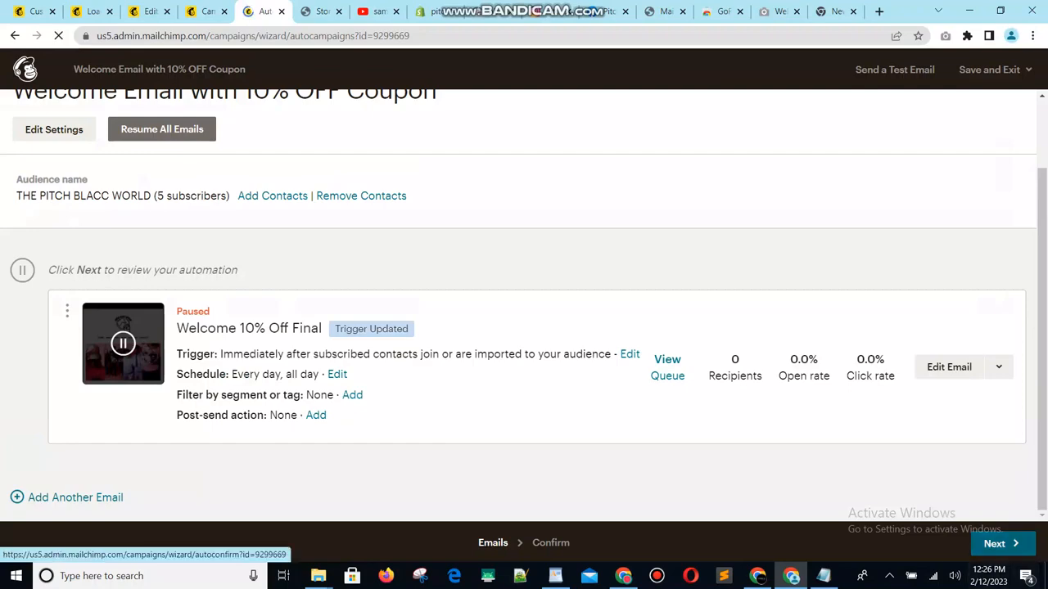
- Proceed to the workflow confirmation, resume sending the welcome automation, and open the list of all campaigns
{"action": "left_click", "coordinate": [997, 544]}
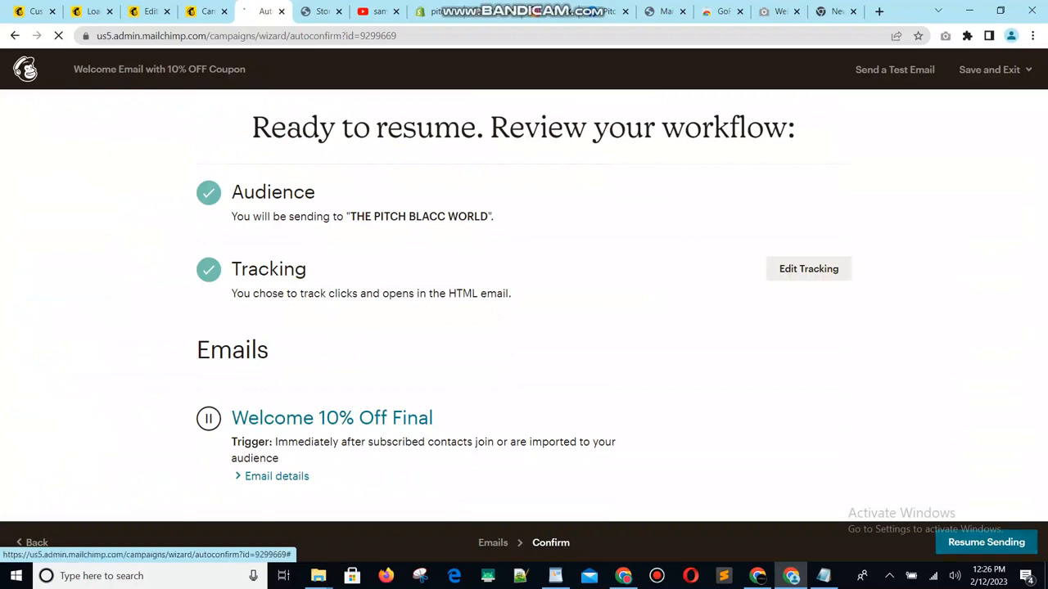
{"action": "left_click", "coordinate": [987, 542]}
{"action": "left_click", "coordinate": [499, 351]}
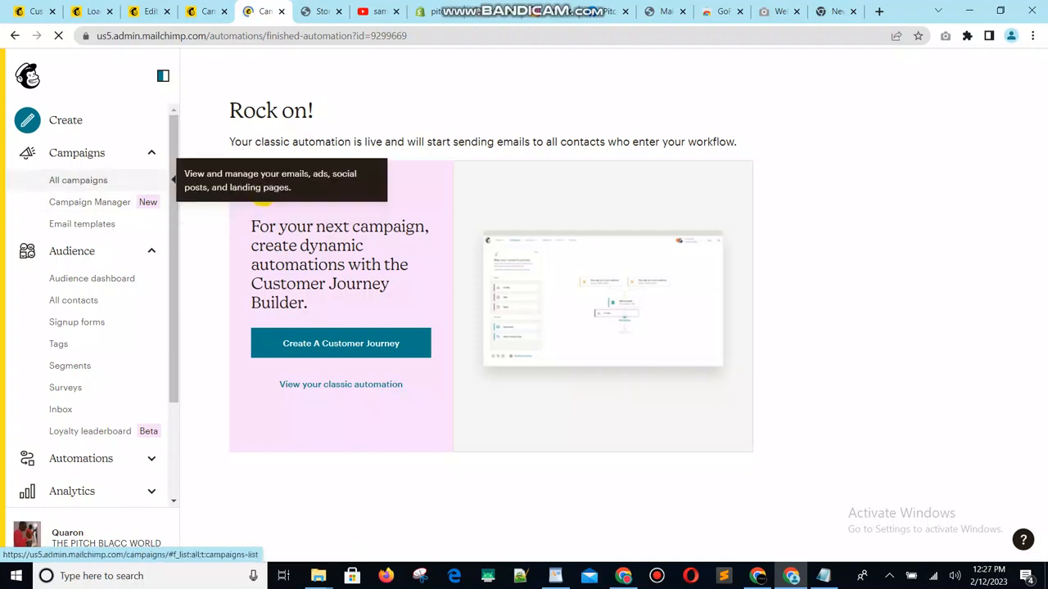
{"action": "left_click", "coordinate": [70, 180]}
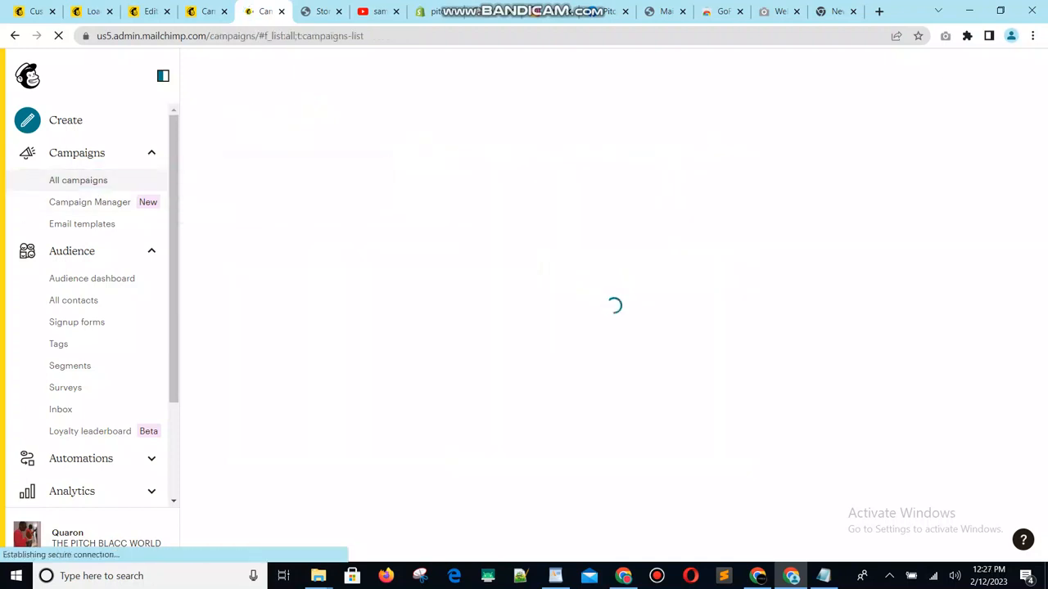